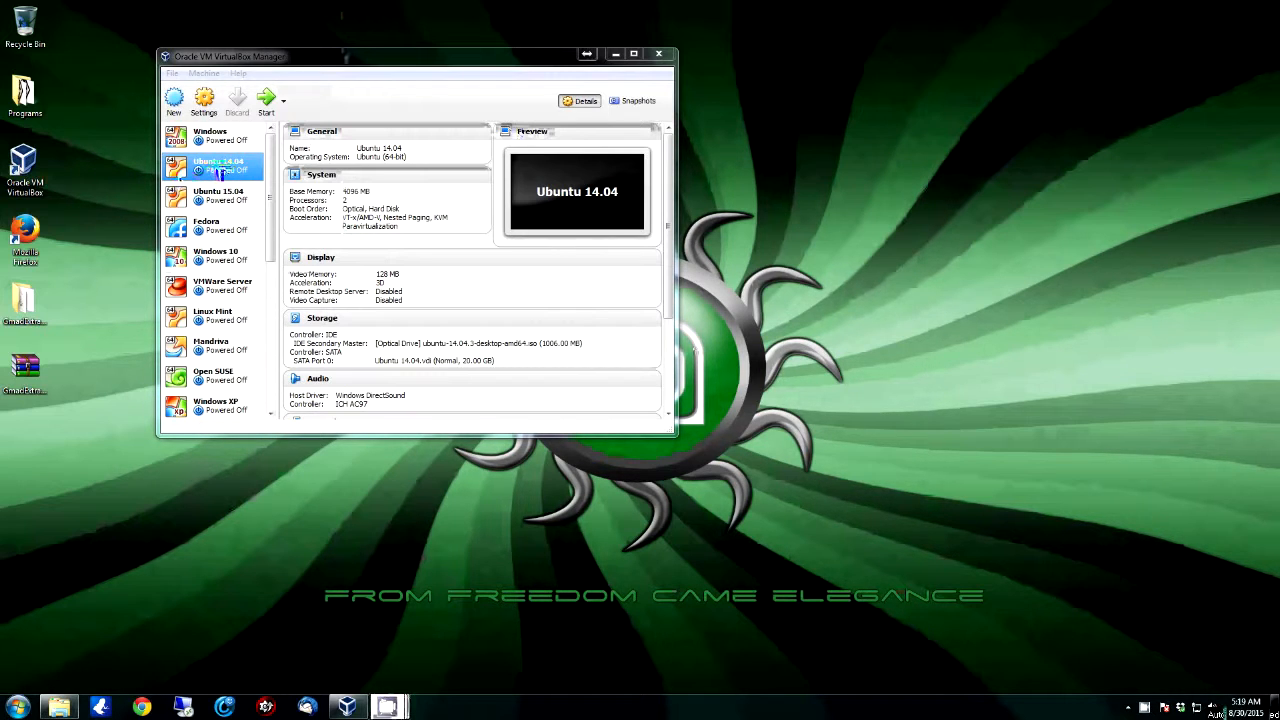
Step: Start the Ubuntu 14.04 virtual machine and dismiss the keyboard auto-capture notice
double_click(232, 172)
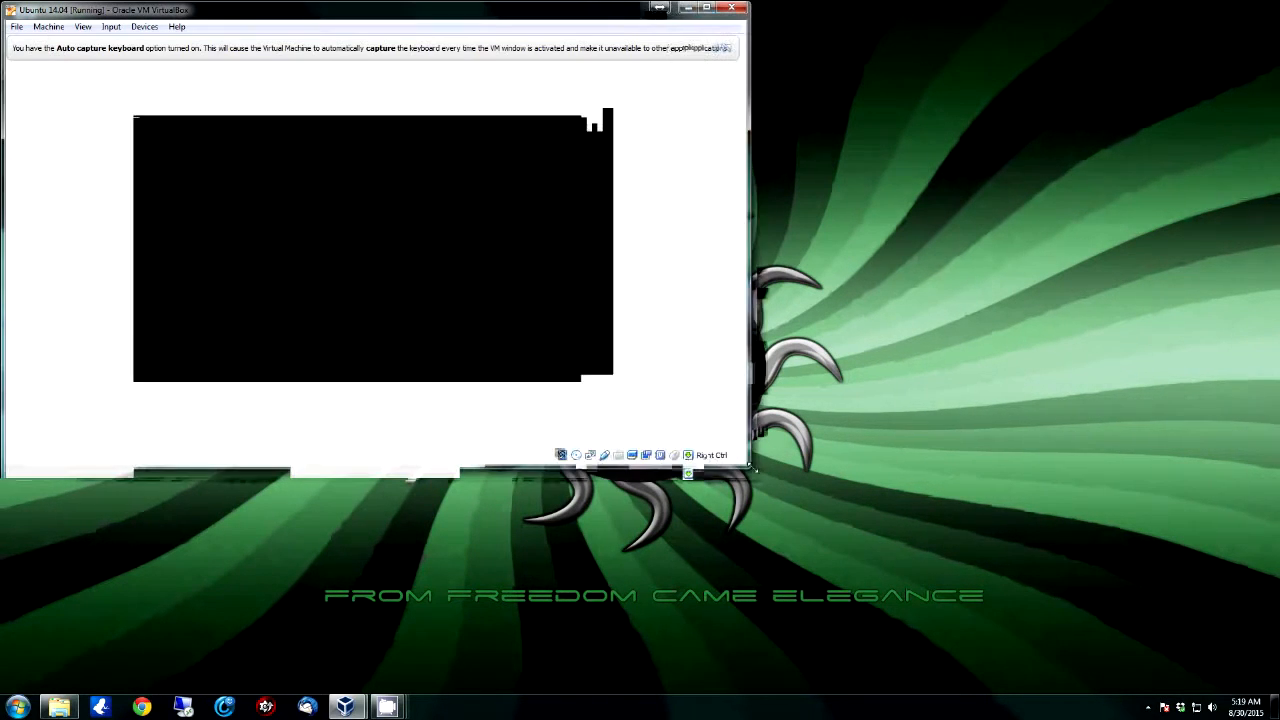
left_click(686, 47)
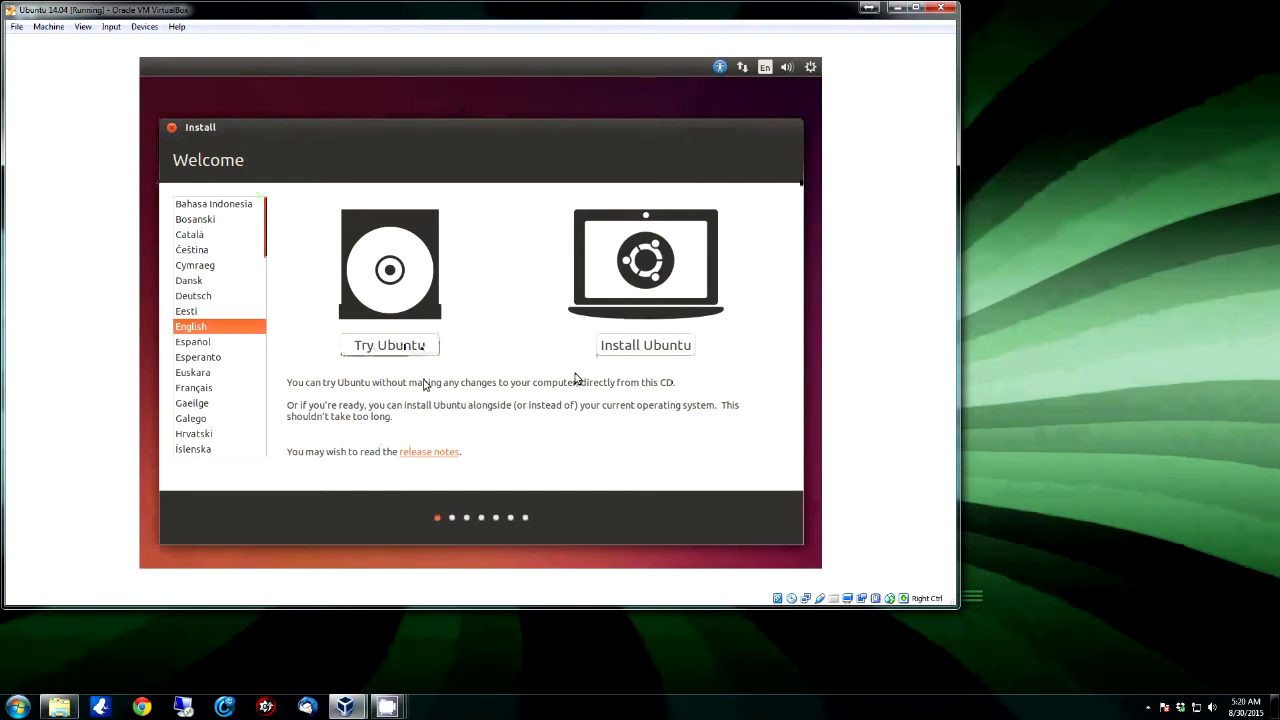
Step: Choose Install Ubuntu on the English Welcome screen
left_click(628, 346)
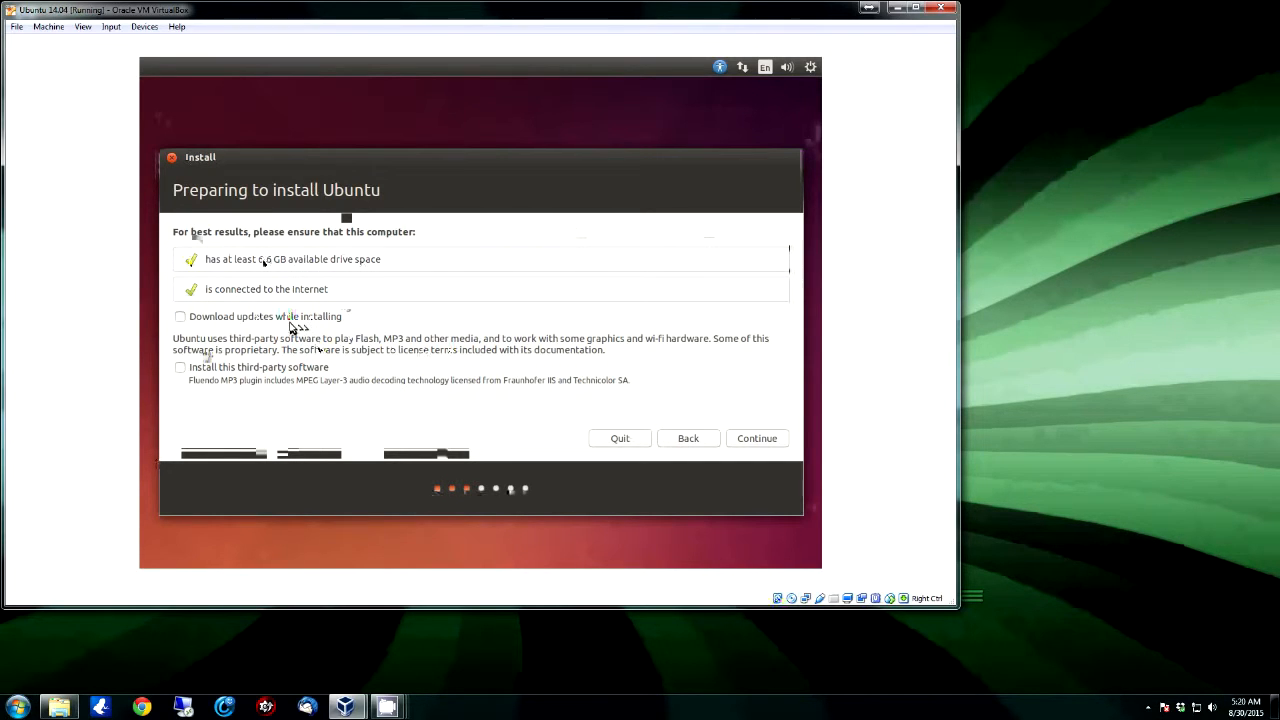
Step: Enable downloading updates and installing third-party software, then continue to Installation type
left_click(180, 316)
left_click(184, 369)
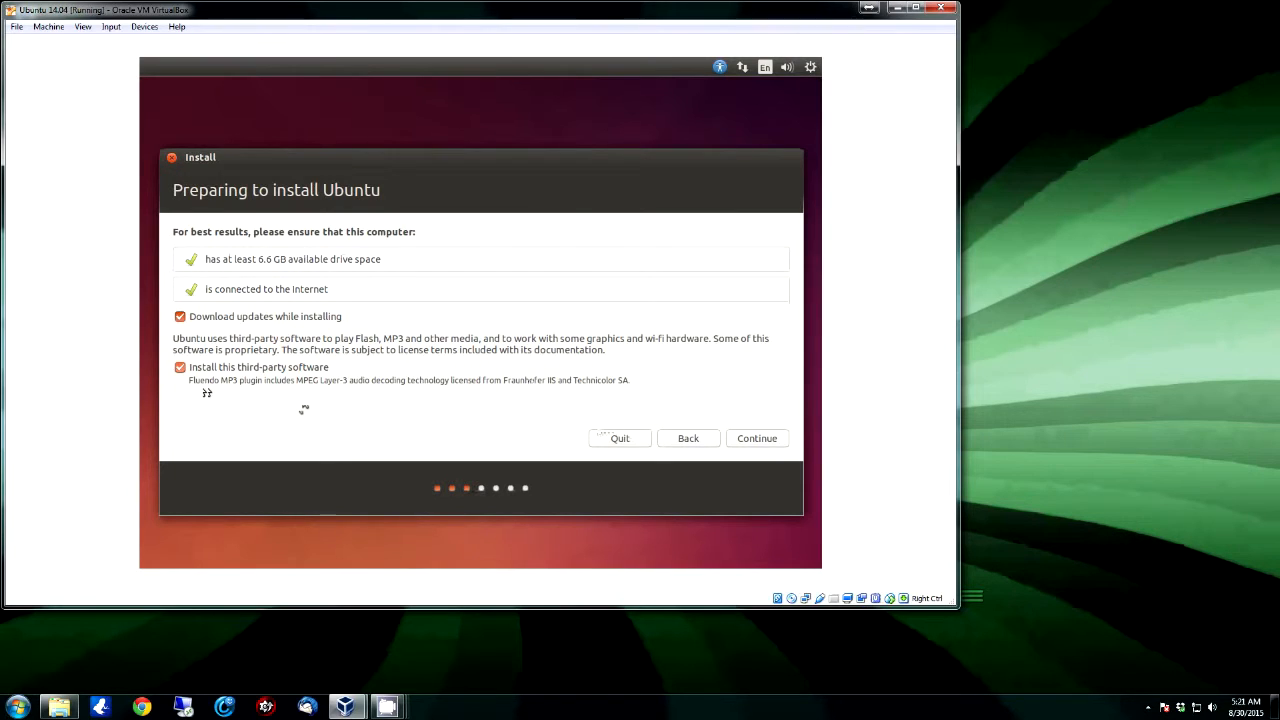
left_click(749, 441)
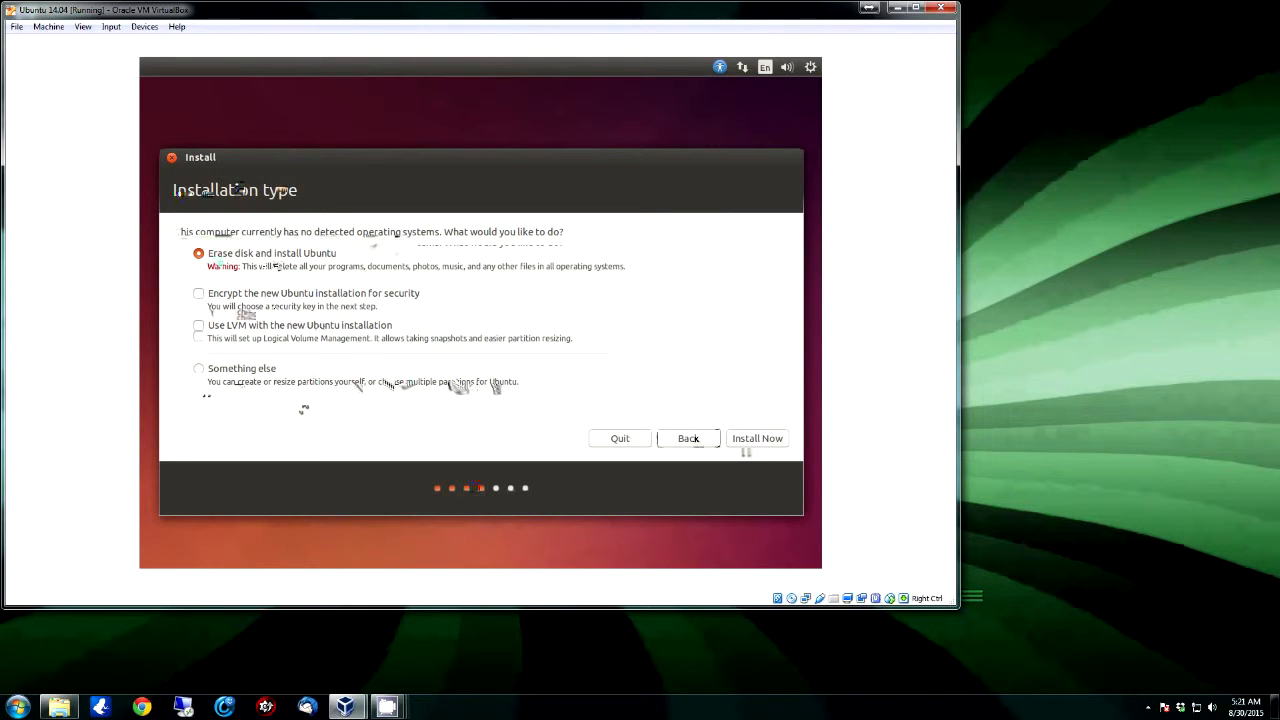
Step: Choose 'Something else' to partition the disk manually
left_click(198, 370)
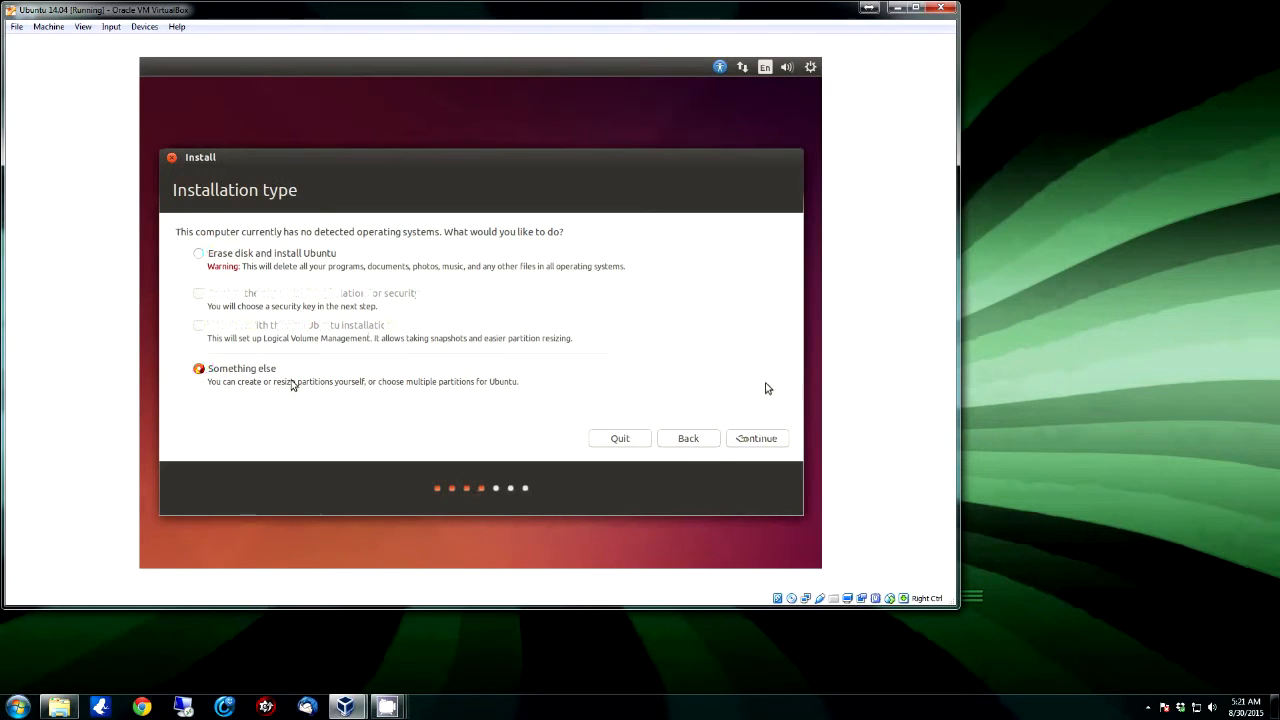
left_click(757, 440)
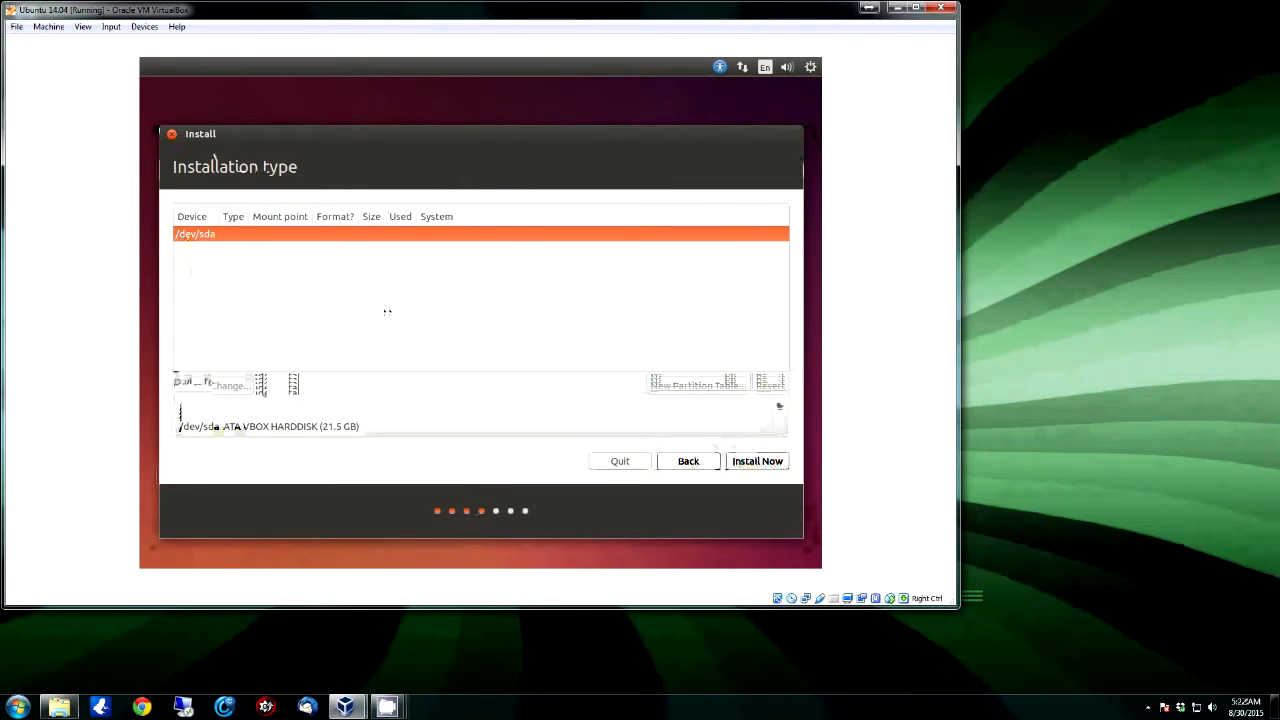
Step: Create a new empty partition table on /dev/sda and select its 21474 MB free space
left_click(686, 386)
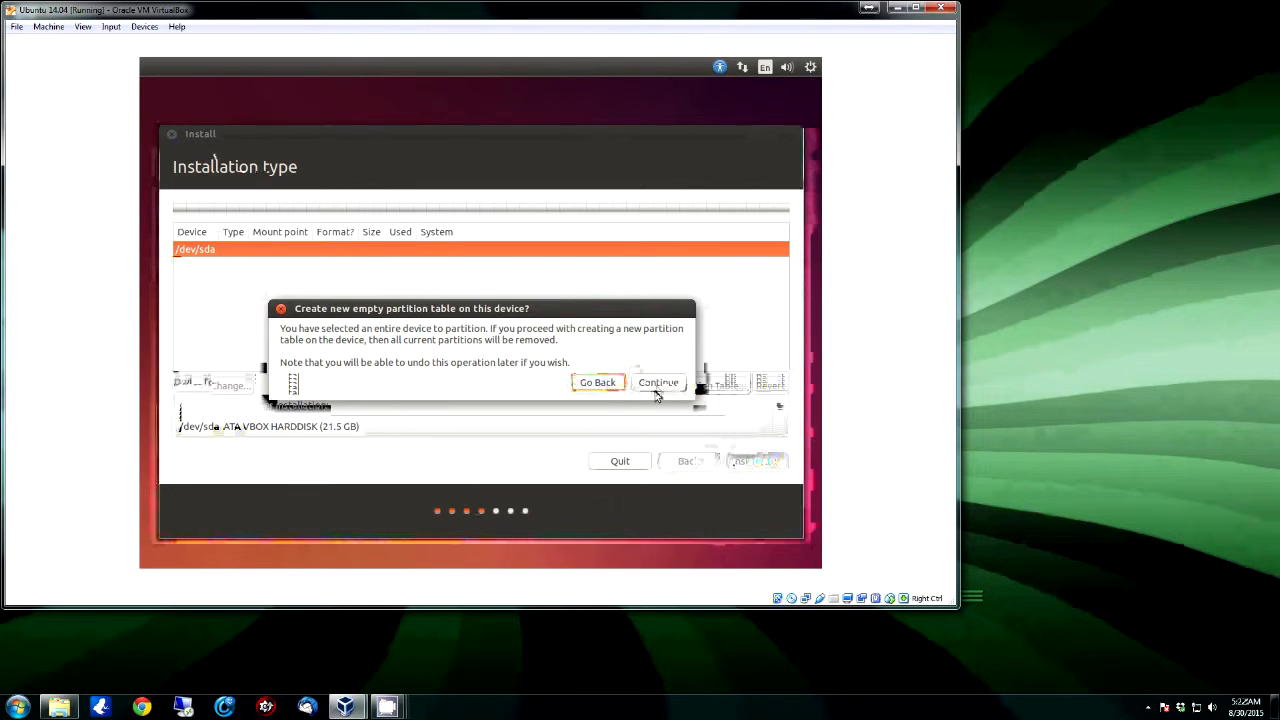
left_click(656, 388)
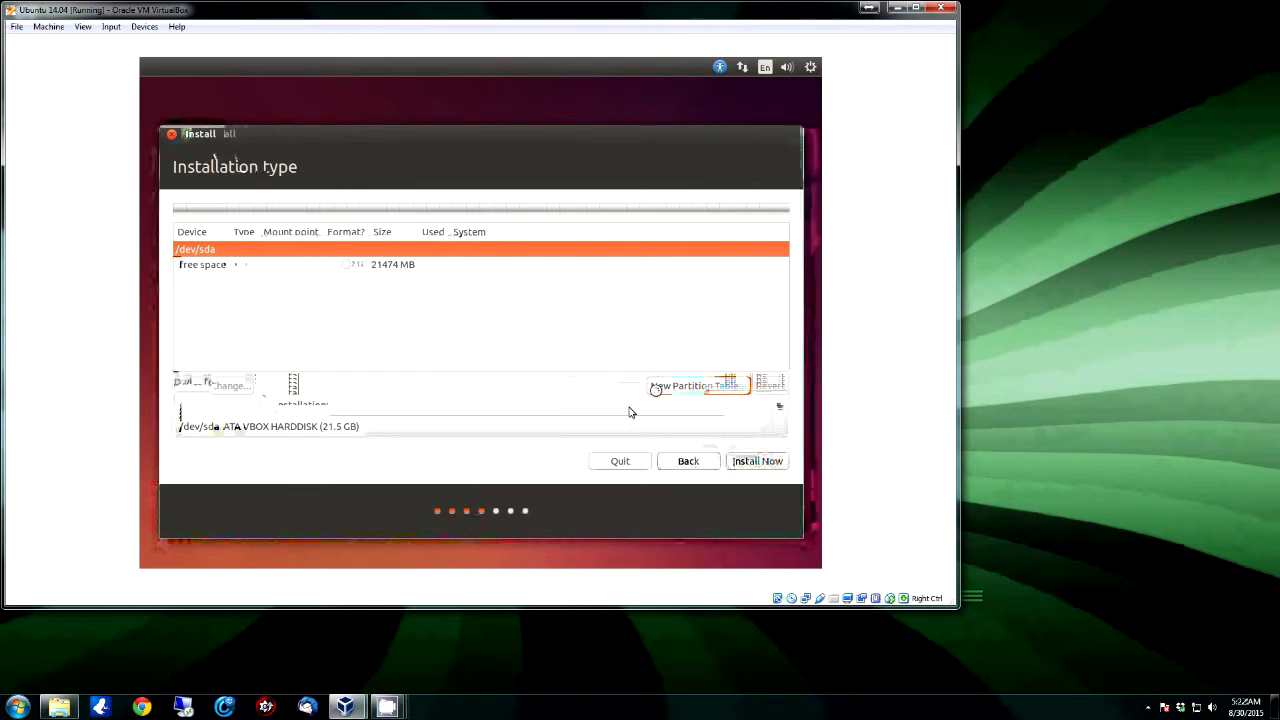
left_click(207, 268)
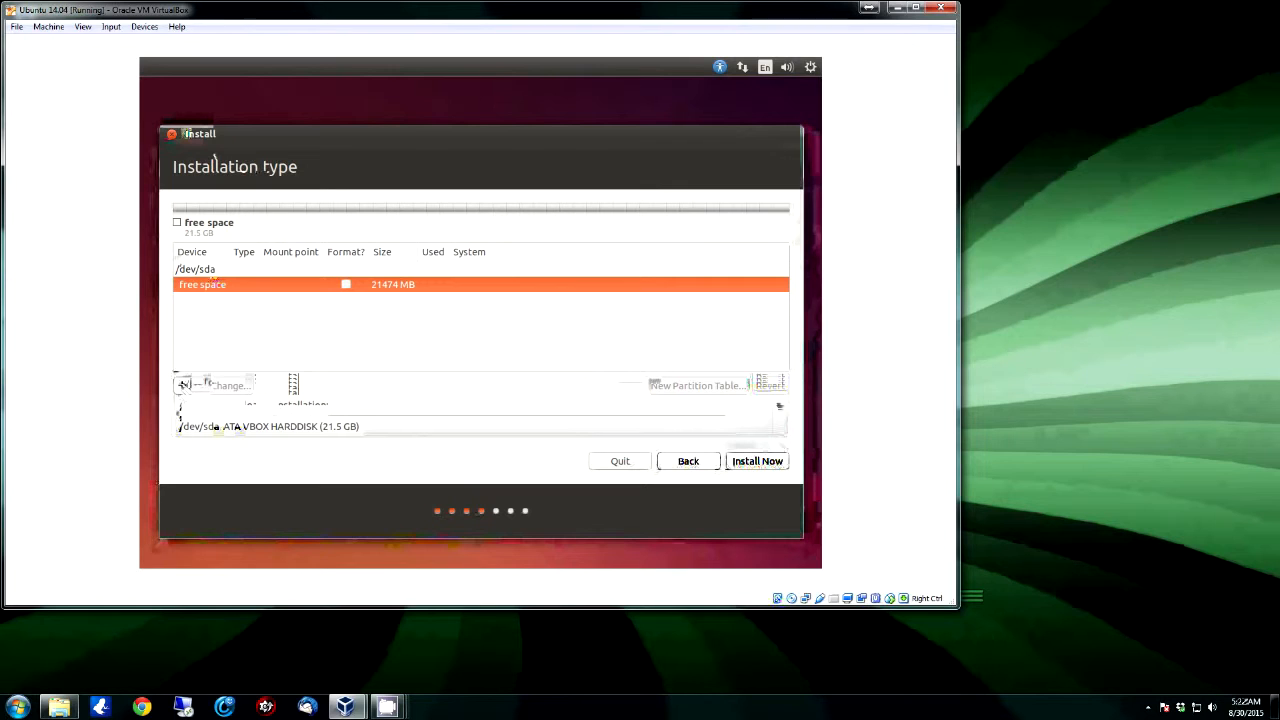
Step: Open the Create partition dialog for the free space and move it aside
left_click(183, 384)
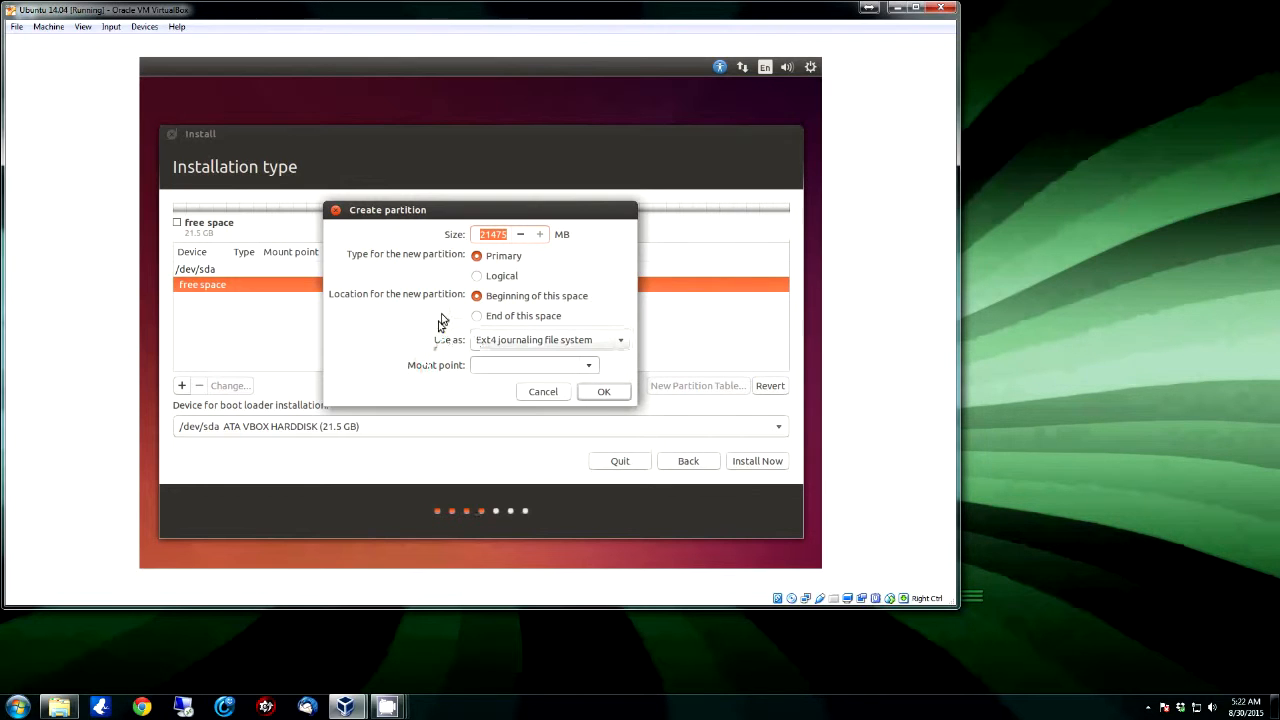
left_click_drag(477, 215, 541, 224)
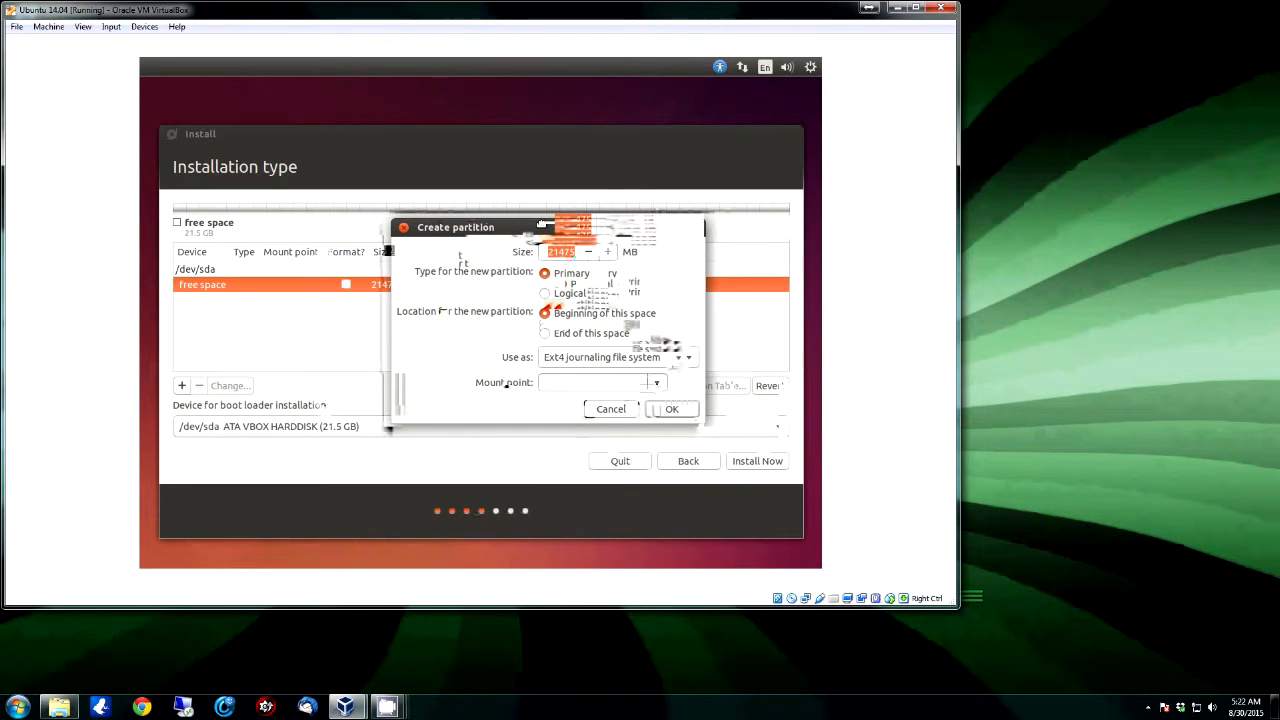
Step: Launch Calculator and compute 1024 × 4 = 4096
left_click(18, 707)
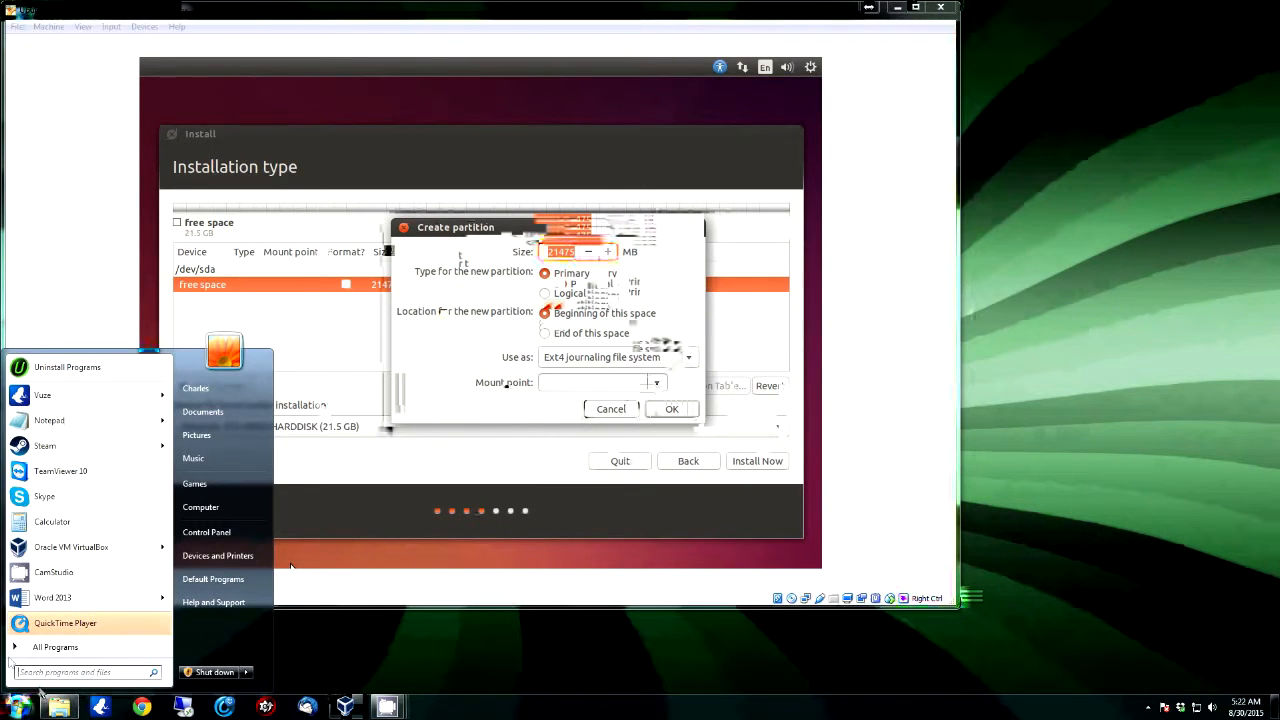
left_click(52, 521)
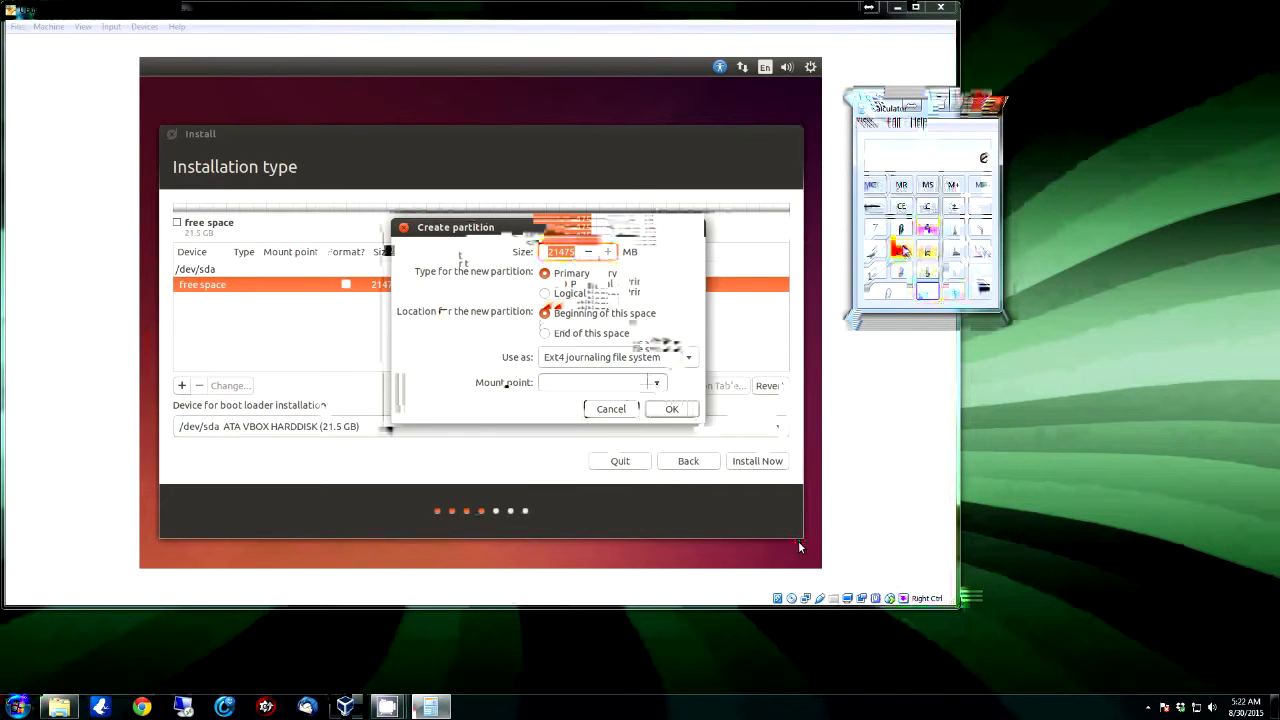
left_click(872, 272)
left_click(886, 291)
left_click(900, 272)
left_click(872, 250)
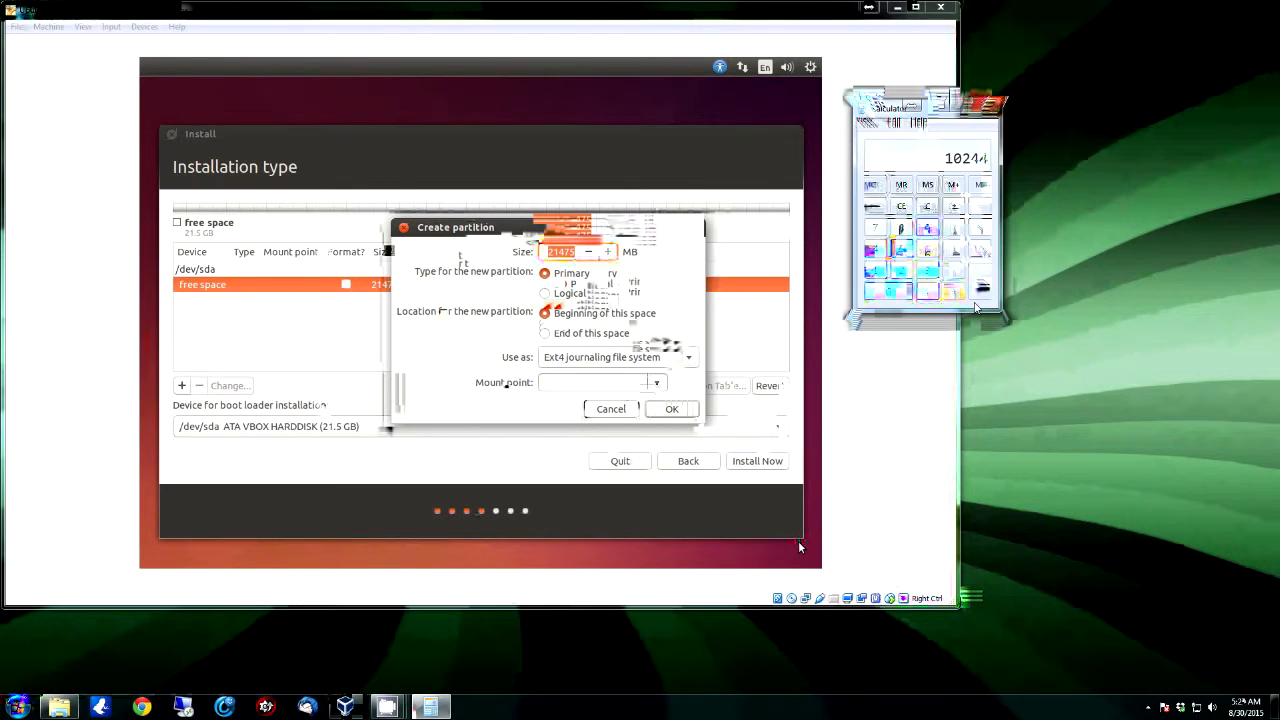
left_click(880, 207)
left_click(954, 249)
left_click(876, 249)
left_click(986, 280)
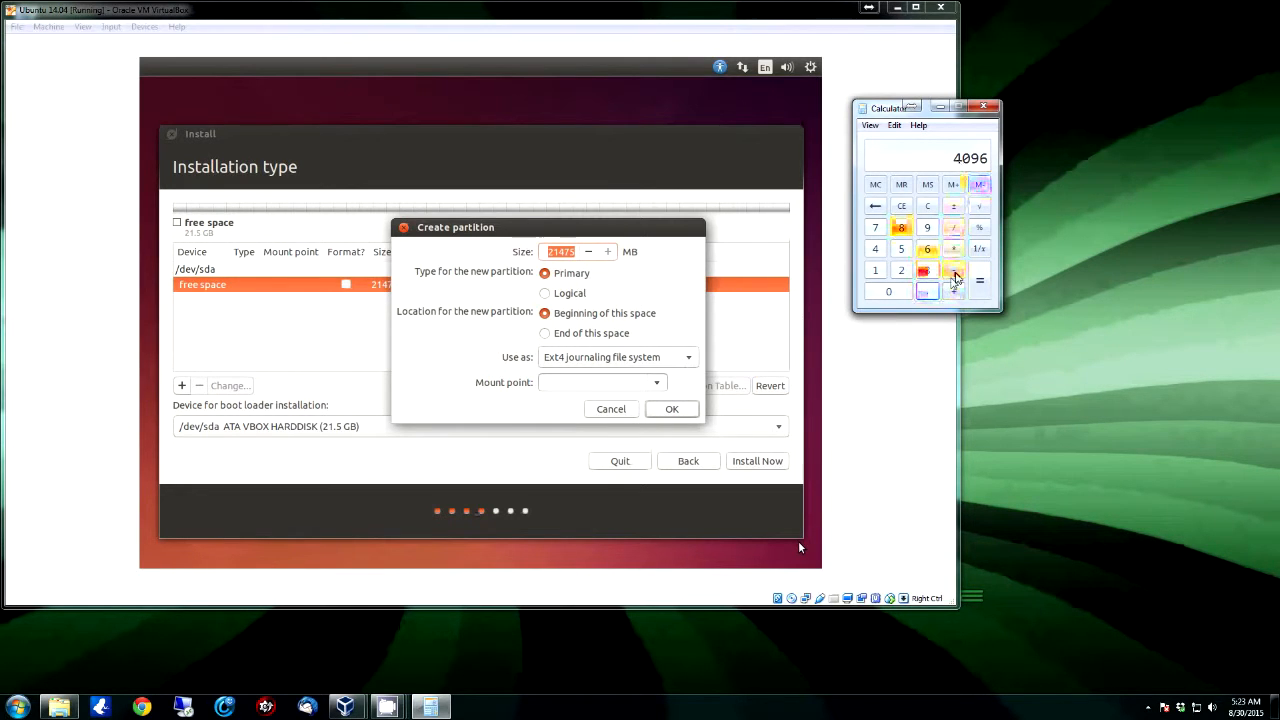
Step: Multiply 4096 by 2 in Calculator
left_click(955, 250)
left_click(901, 270)
left_click(980, 280)
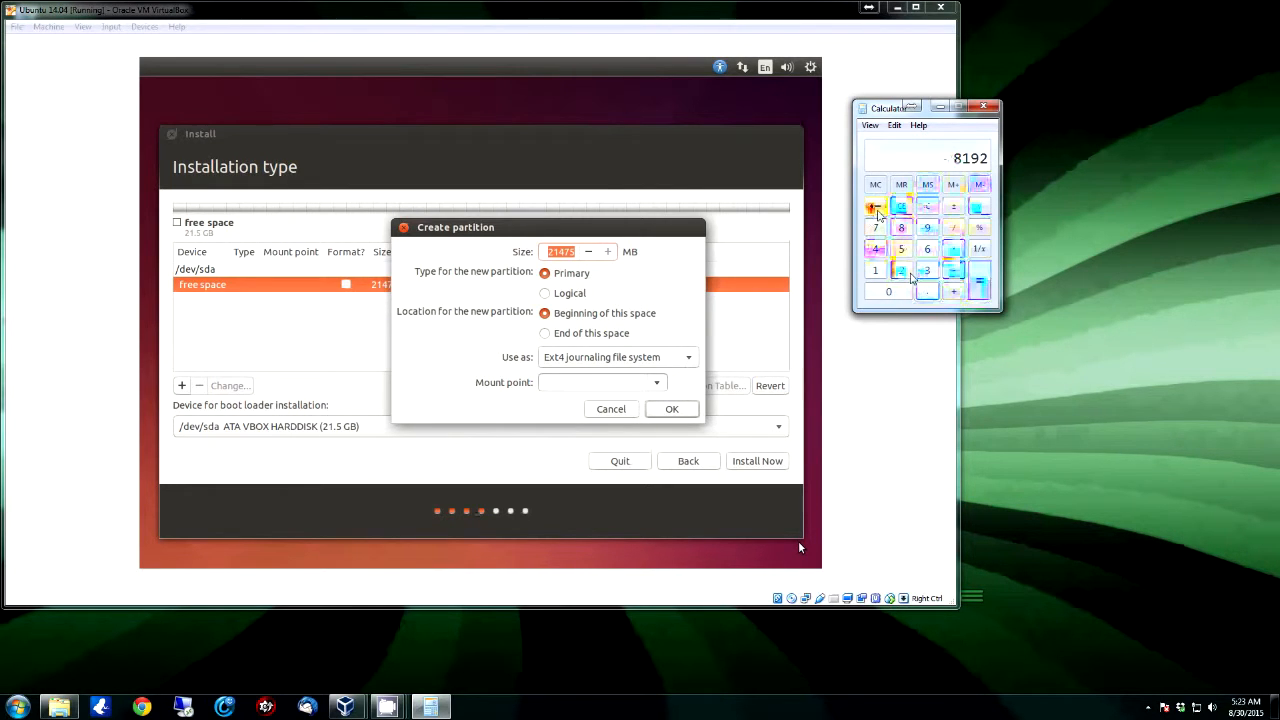
Step: Re-enter 4096 and multiply it by 1.5 to get 6144
left_click(875, 249)
left_click(888, 291)
left_click(927, 227)
left_click(927, 249)
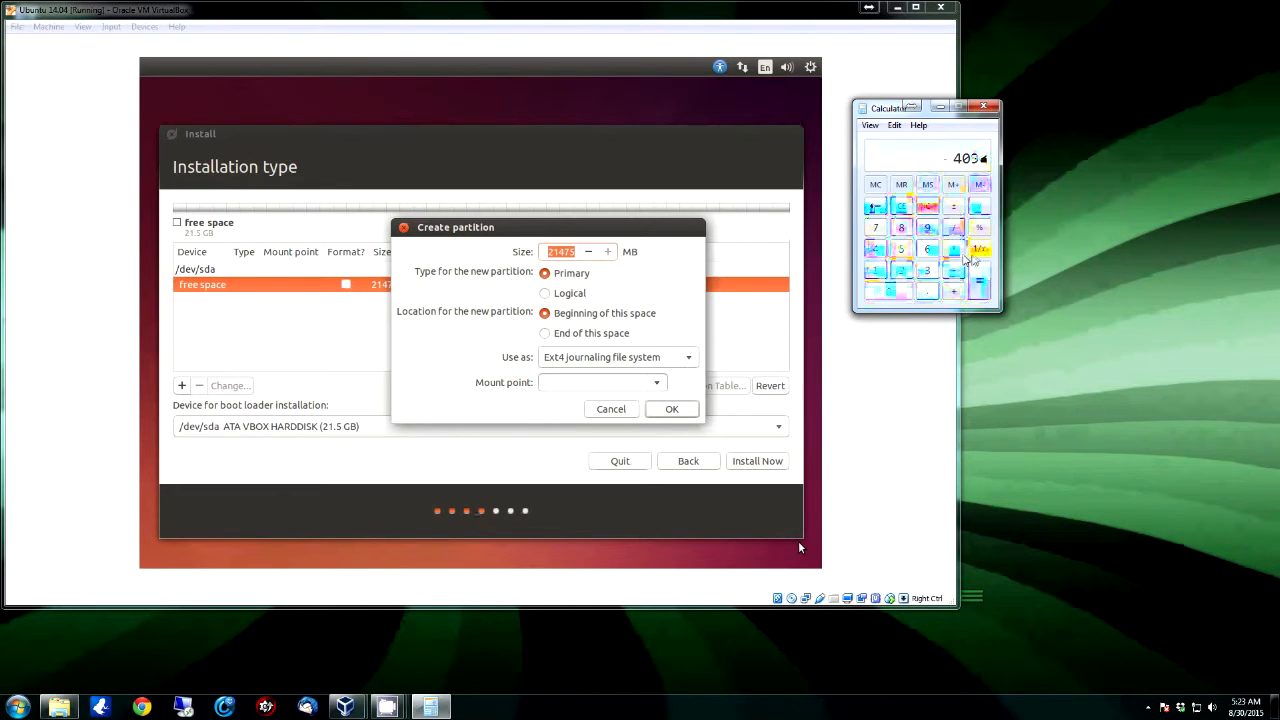
left_click(955, 253)
left_click(876, 271)
left_click(929, 293)
left_click(901, 249)
left_click(979, 281)
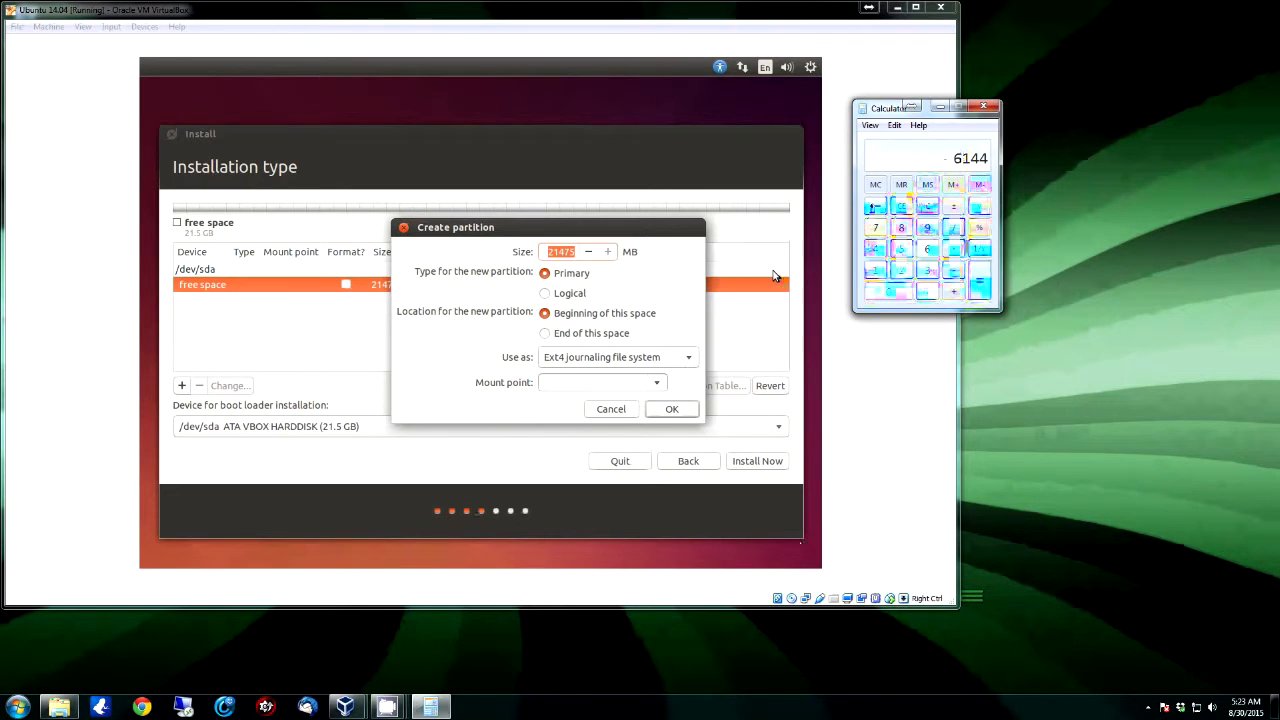
Step: Clear Calculator and compute the swap size 1024 × 4 × 2 = 8192
left_click(928, 207)
left_click(876, 268)
left_click(888, 290)
left_click(903, 274)
left_click(878, 251)
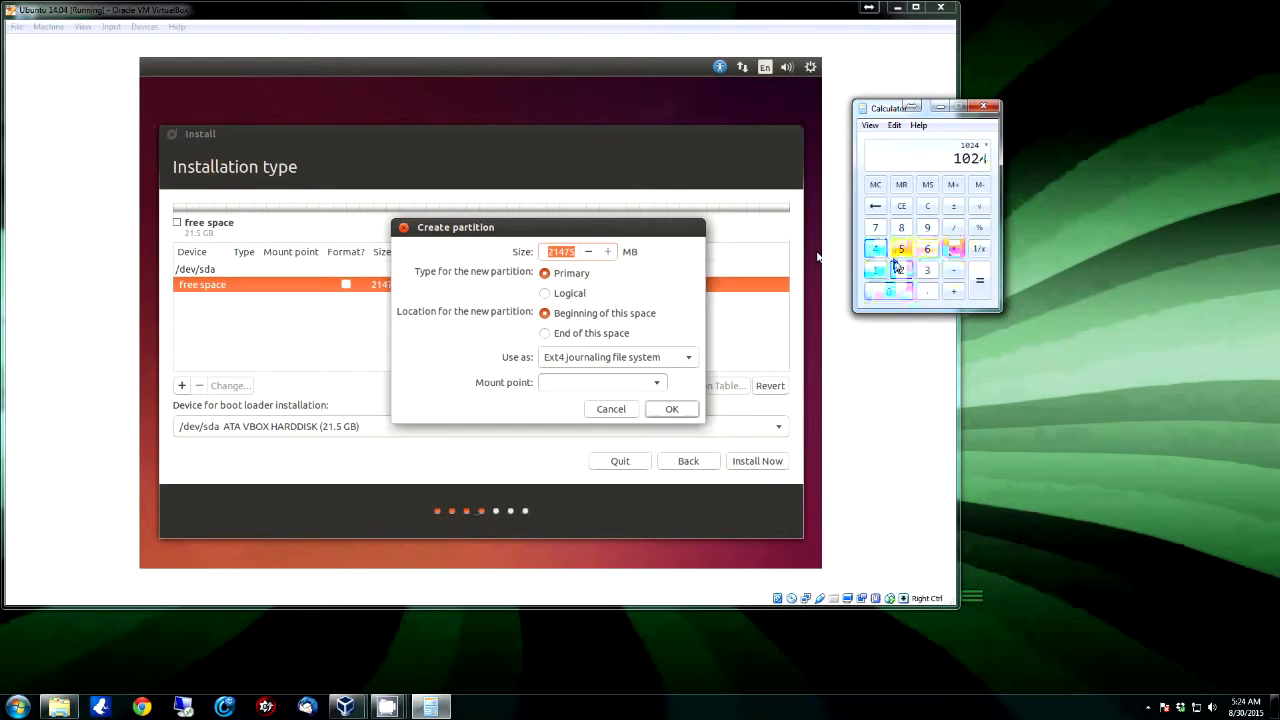
left_click(955, 250)
left_click(876, 249)
left_click(954, 249)
left_click(901, 270)
left_click(979, 281)
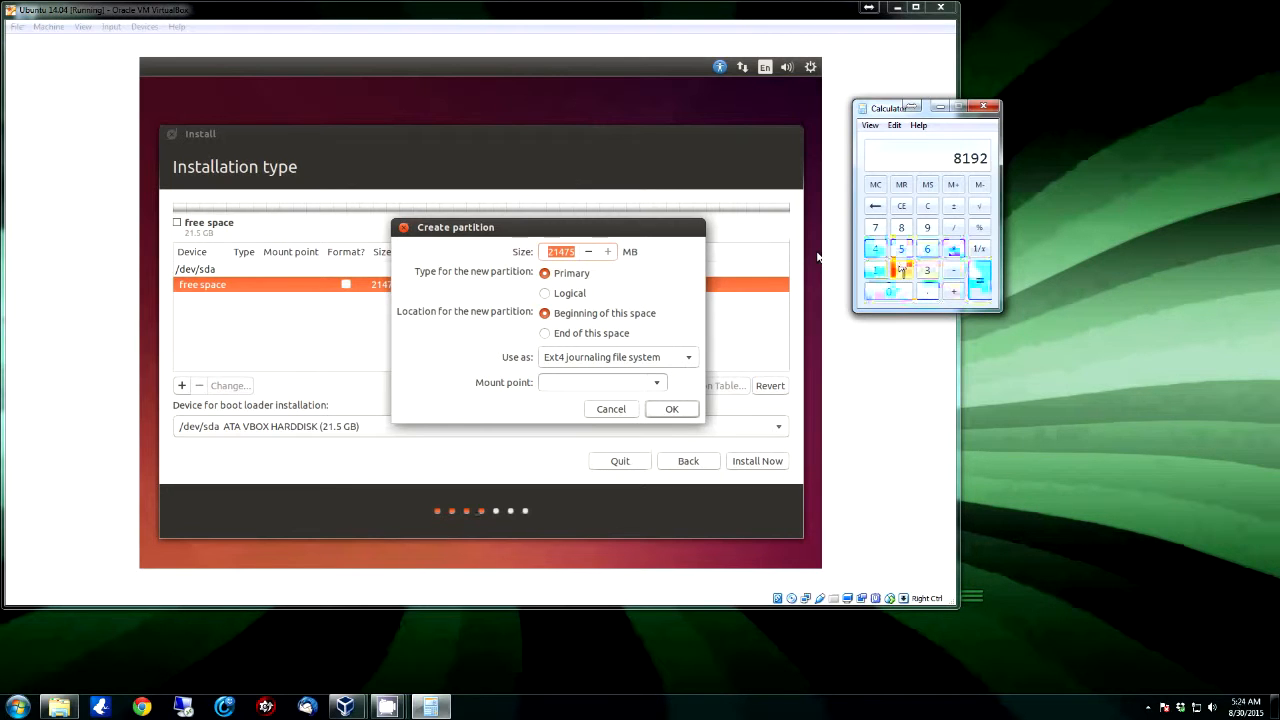
Step: Compute 21475 − 8195 = 13280, then select the partition Size value
left_click(901, 270)
left_click(876, 270)
left_click(876, 249)
left_click(876, 227)
left_click(901, 249)
left_click(953, 270)
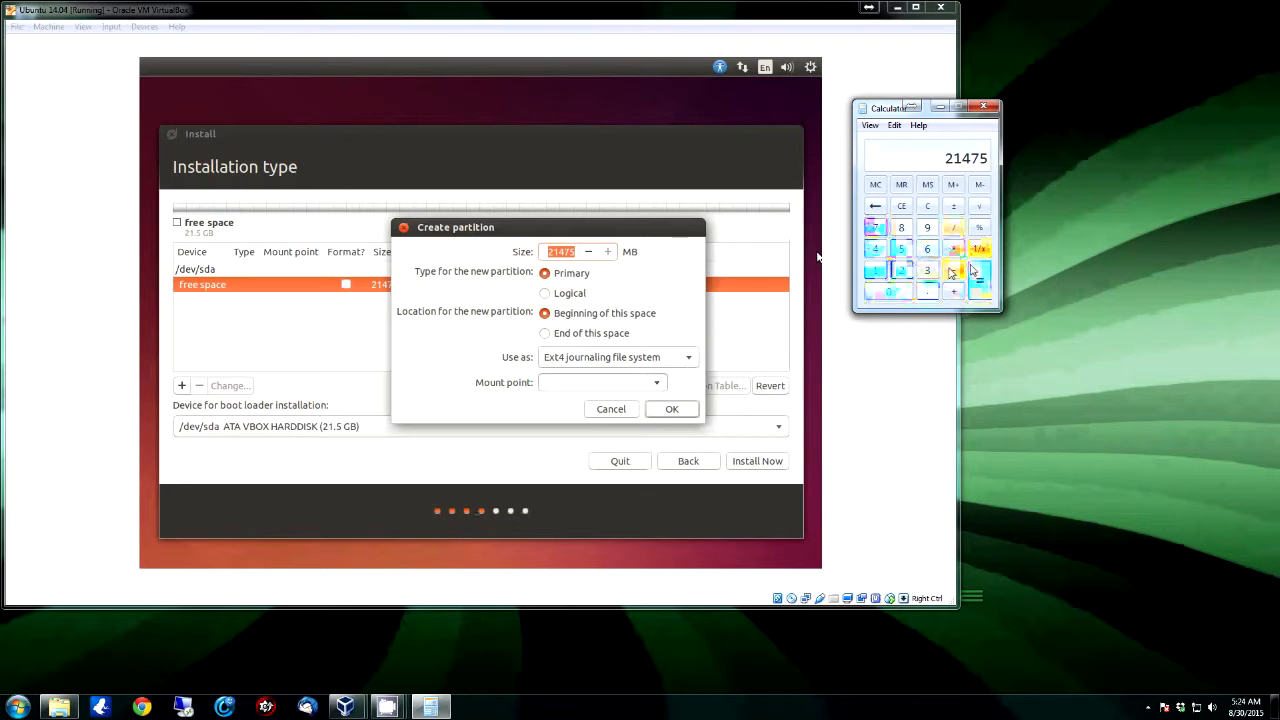
left_click(902, 229)
left_click(876, 270)
left_click(928, 229)
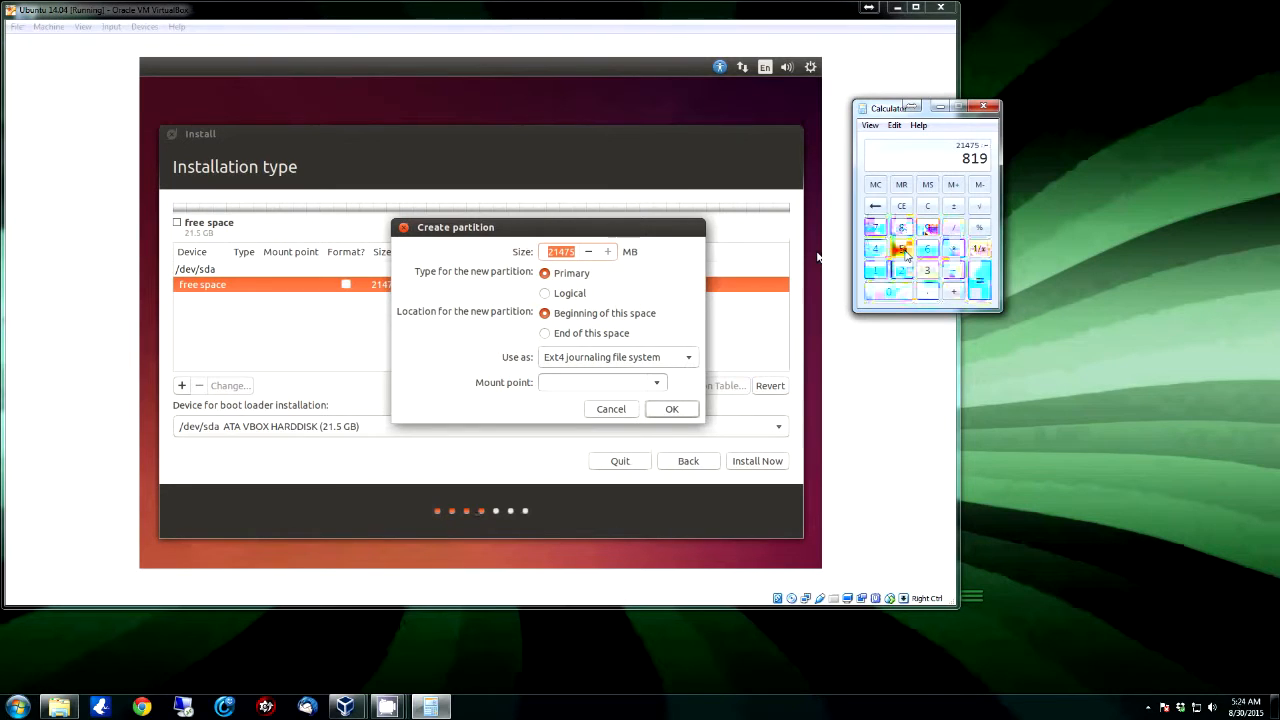
left_click(903, 250)
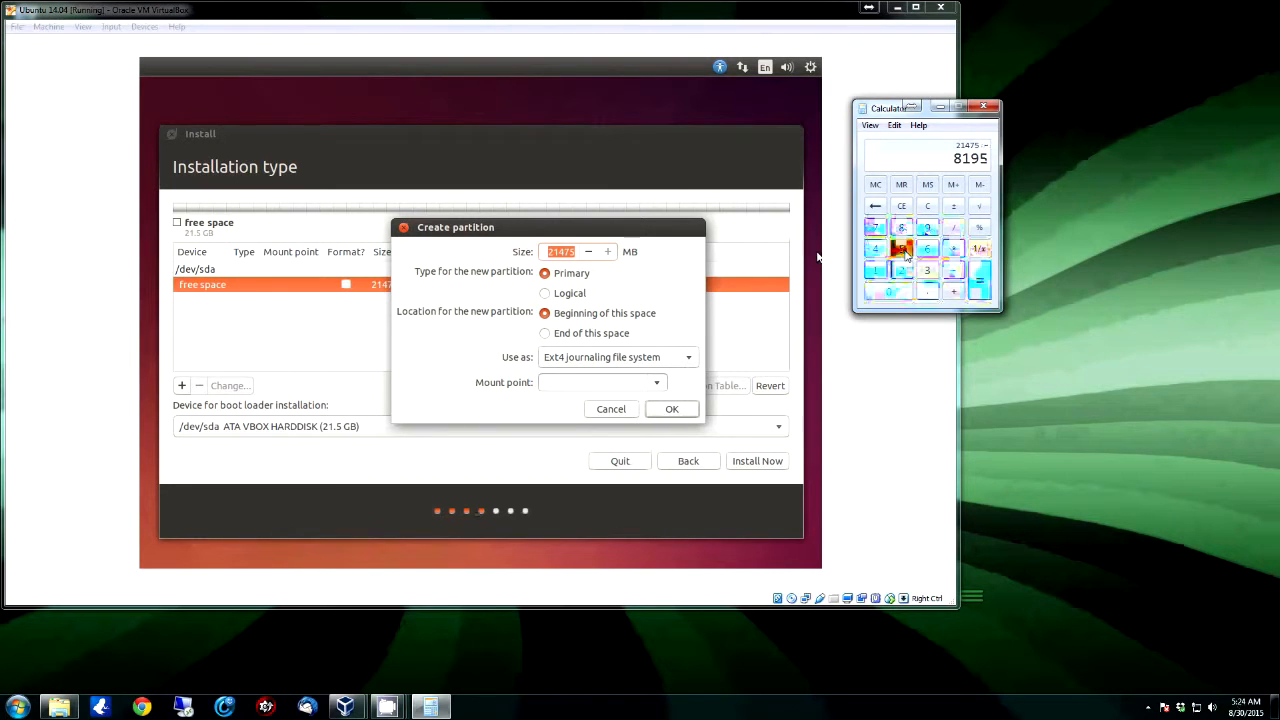
left_click(982, 287)
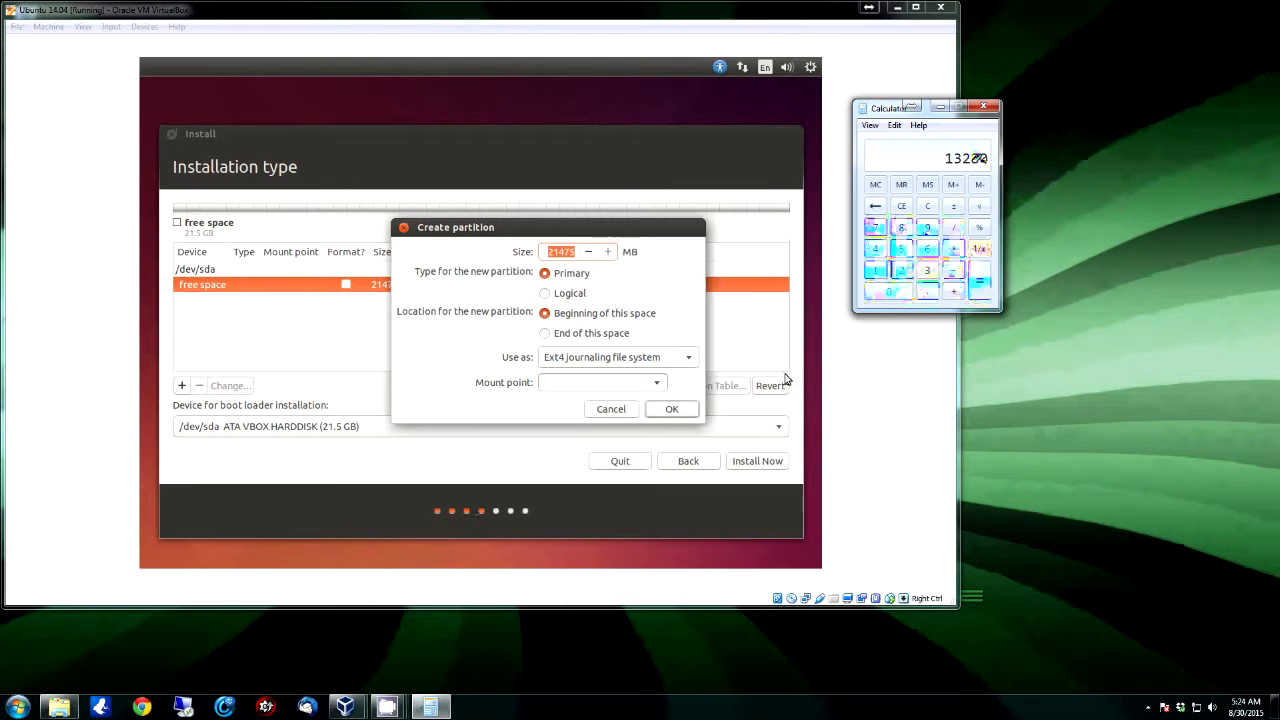
left_click_drag(576, 256, 621, 256)
key("Right")
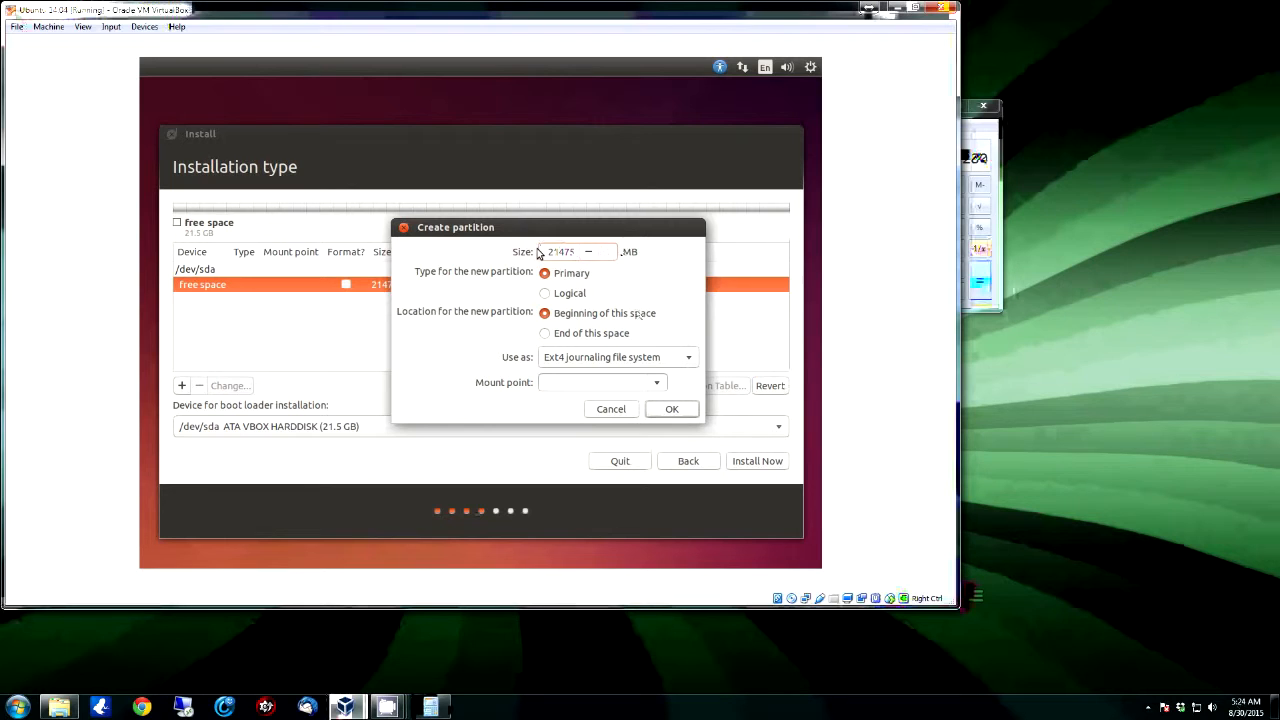
Step: Create a 13280 MB ext4 partition mounted at / and select the remaining free space
left_click_drag(547, 252, 765, 266)
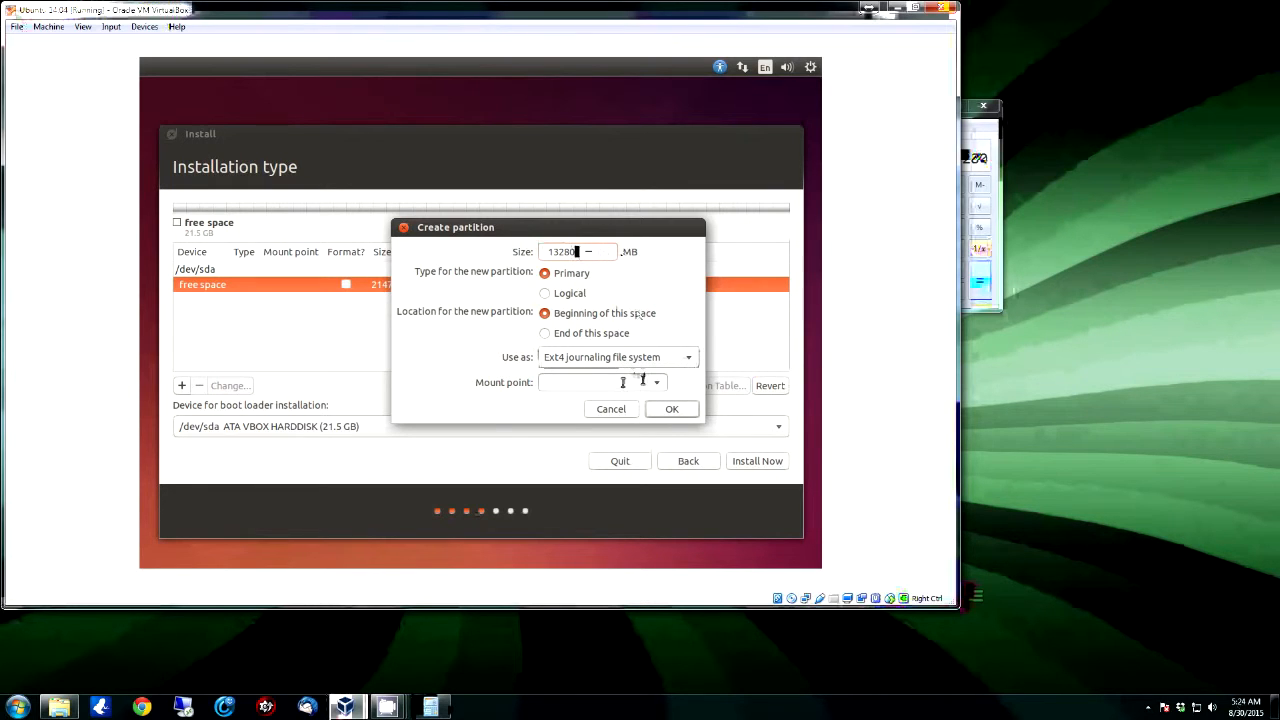
left_click(572, 380)
type("/")
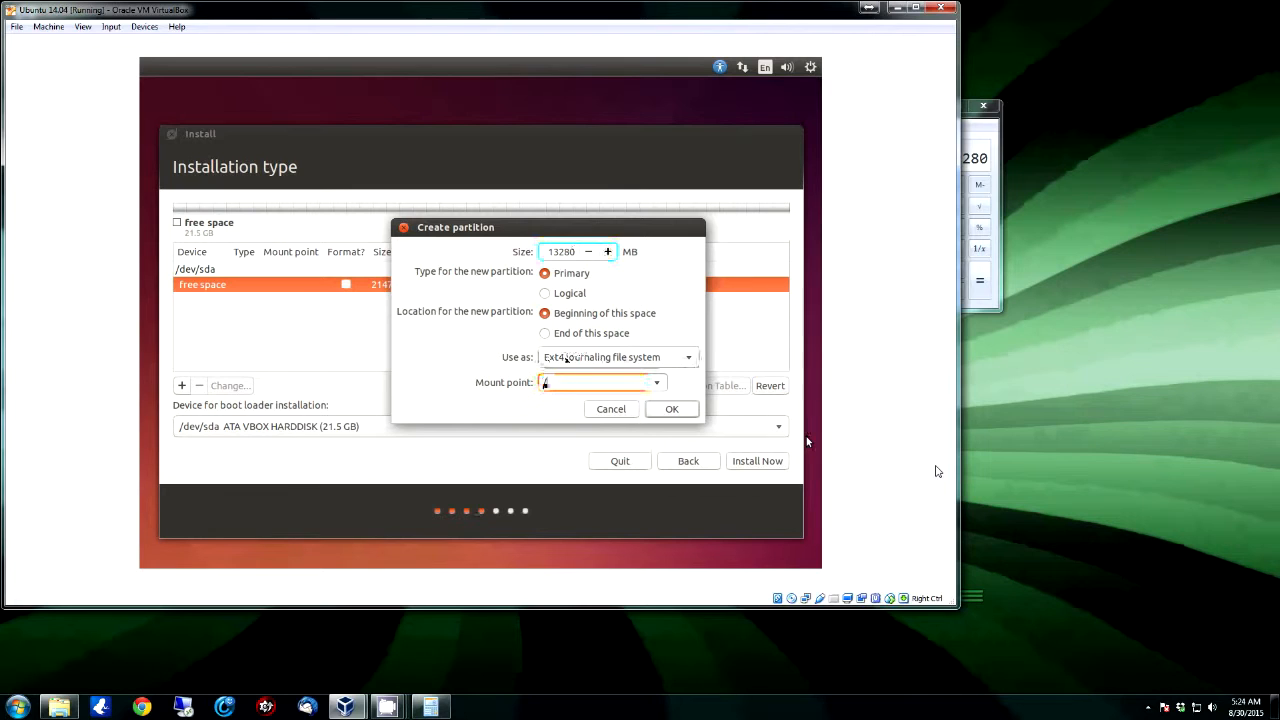
left_click(675, 409)
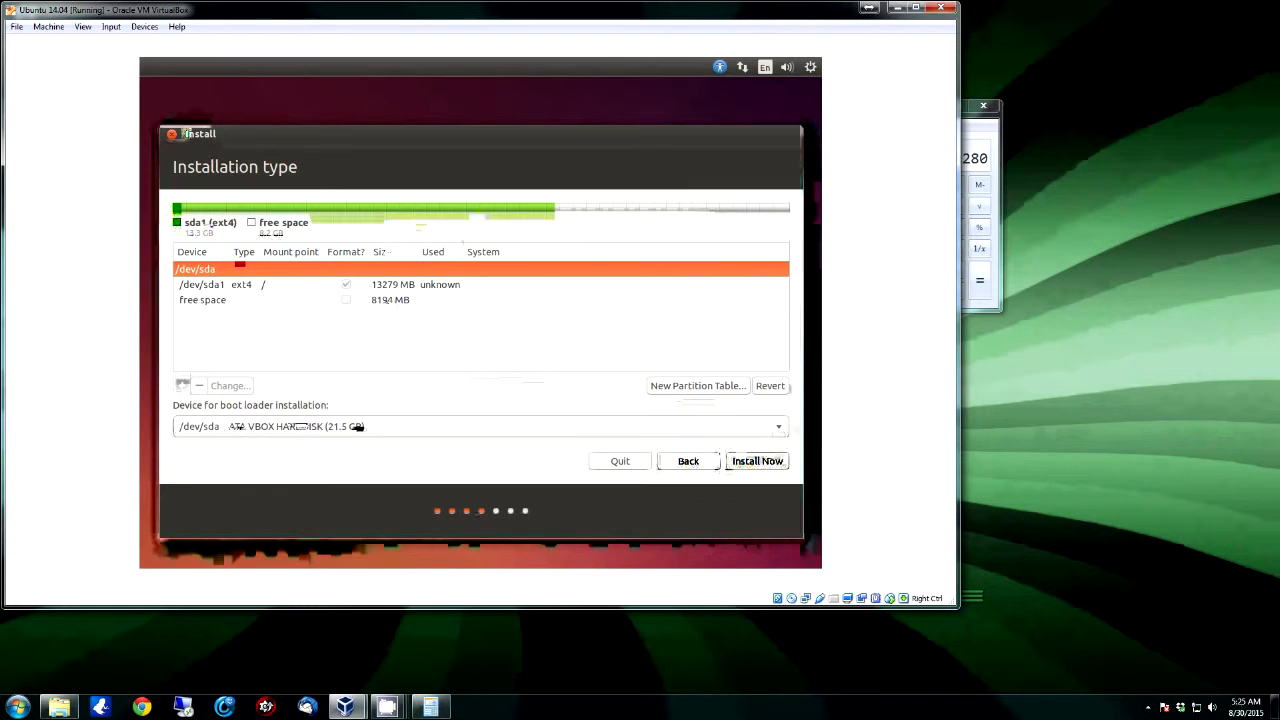
left_click(222, 300)
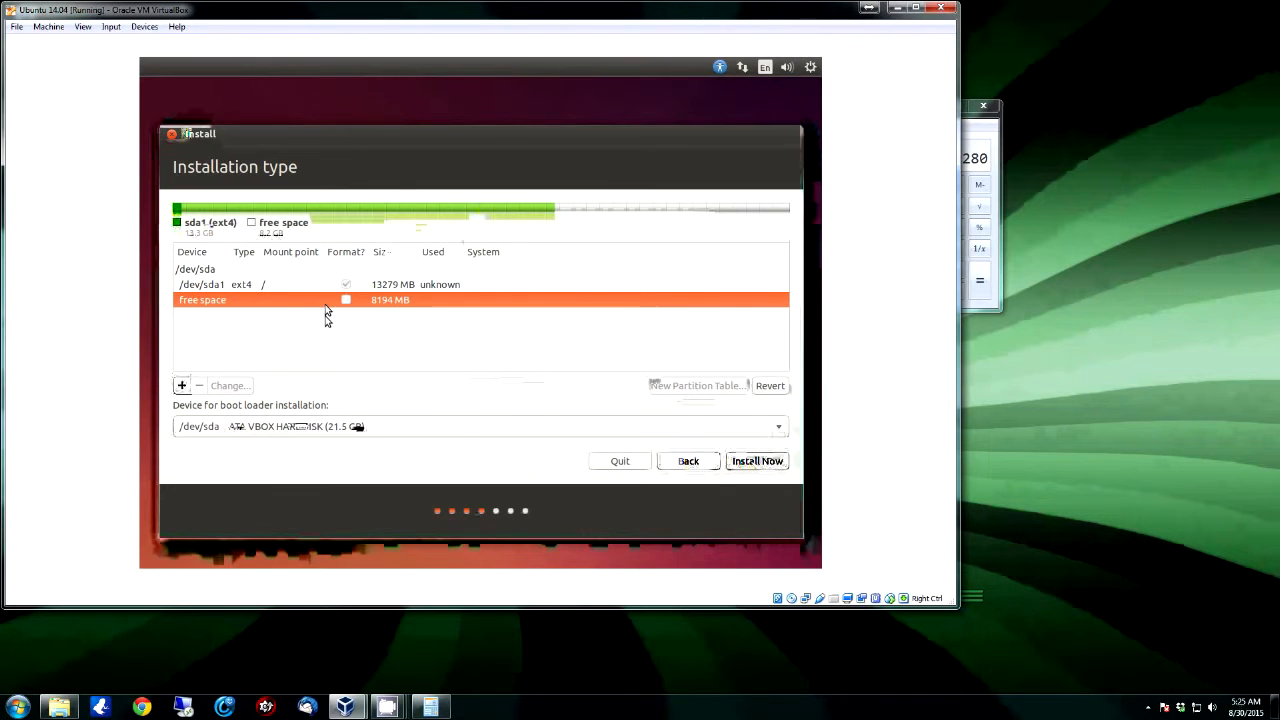
Step: Add an 8192 MB logical partition in the free space used as swap area
left_click(181, 385)
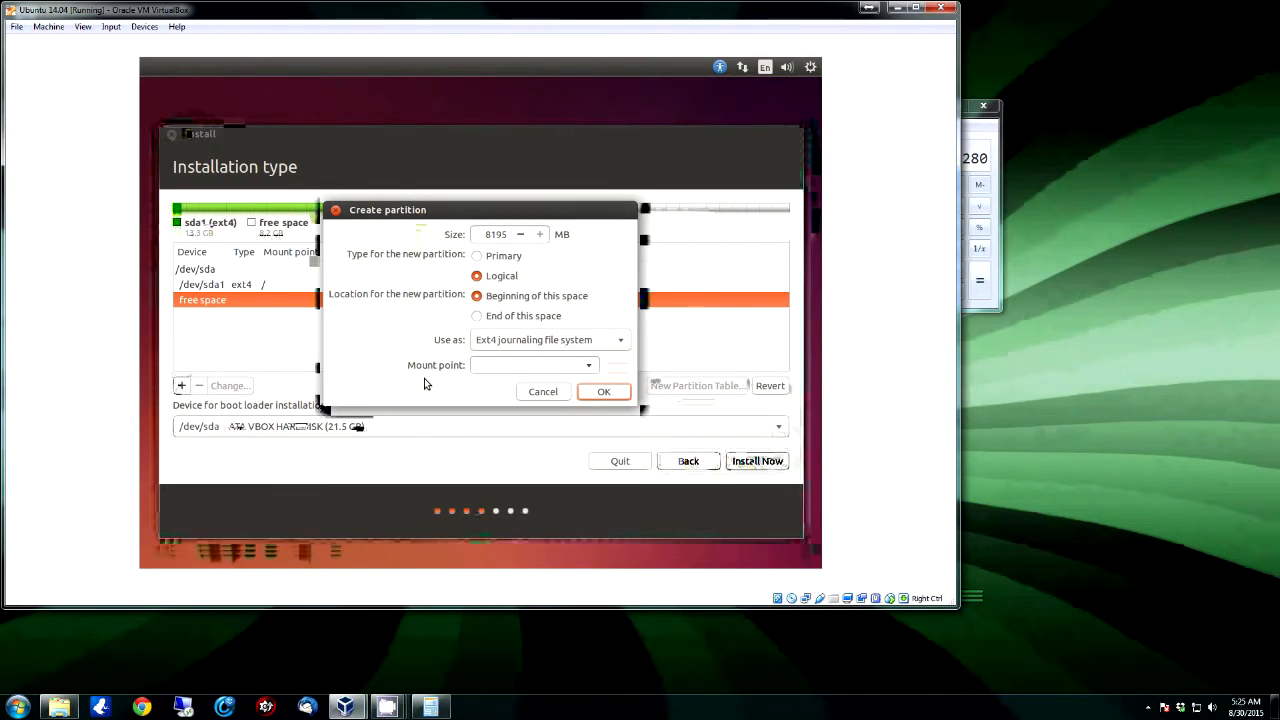
left_click(588, 365)
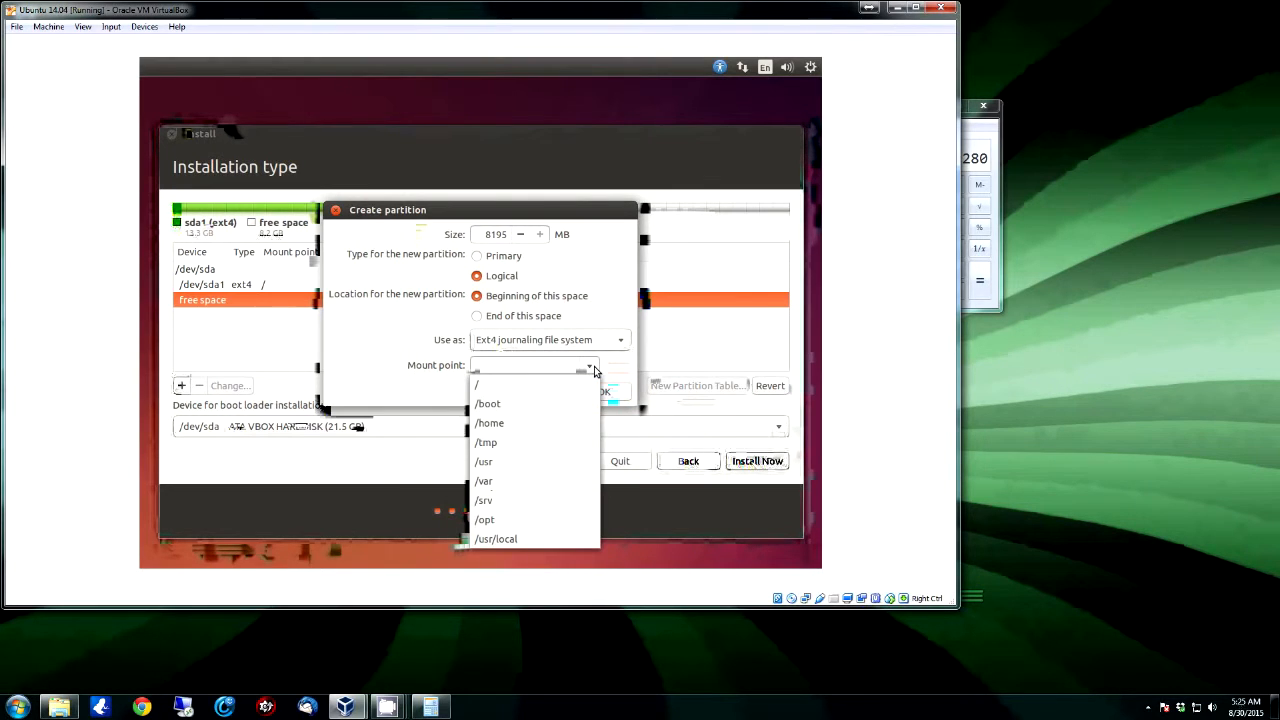
left_click(620, 344)
left_click(620, 344)
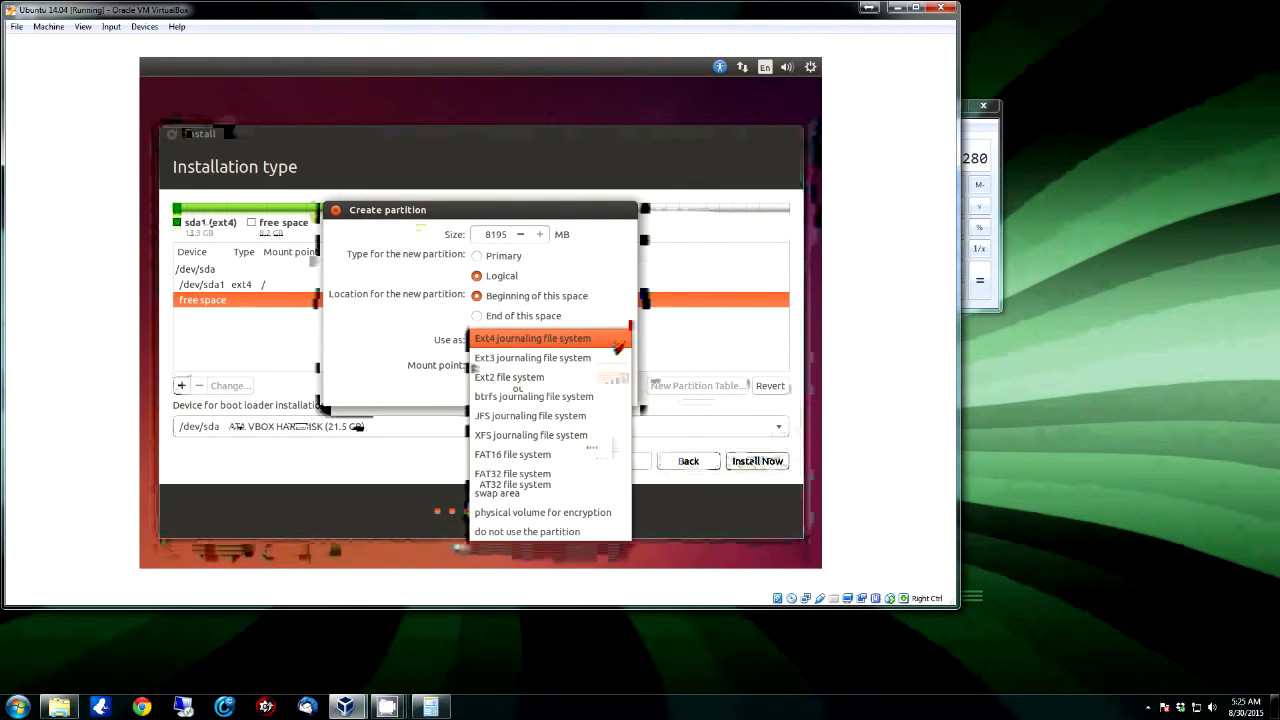
left_click(560, 492)
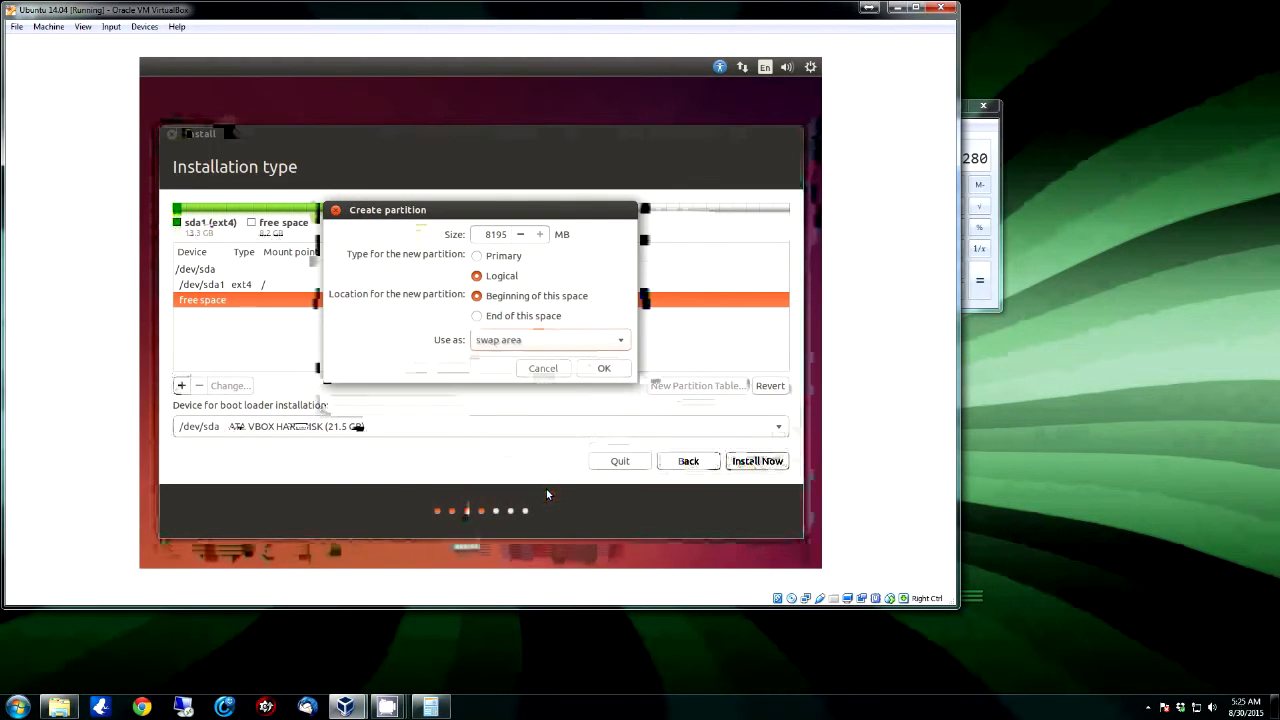
left_click(604, 369)
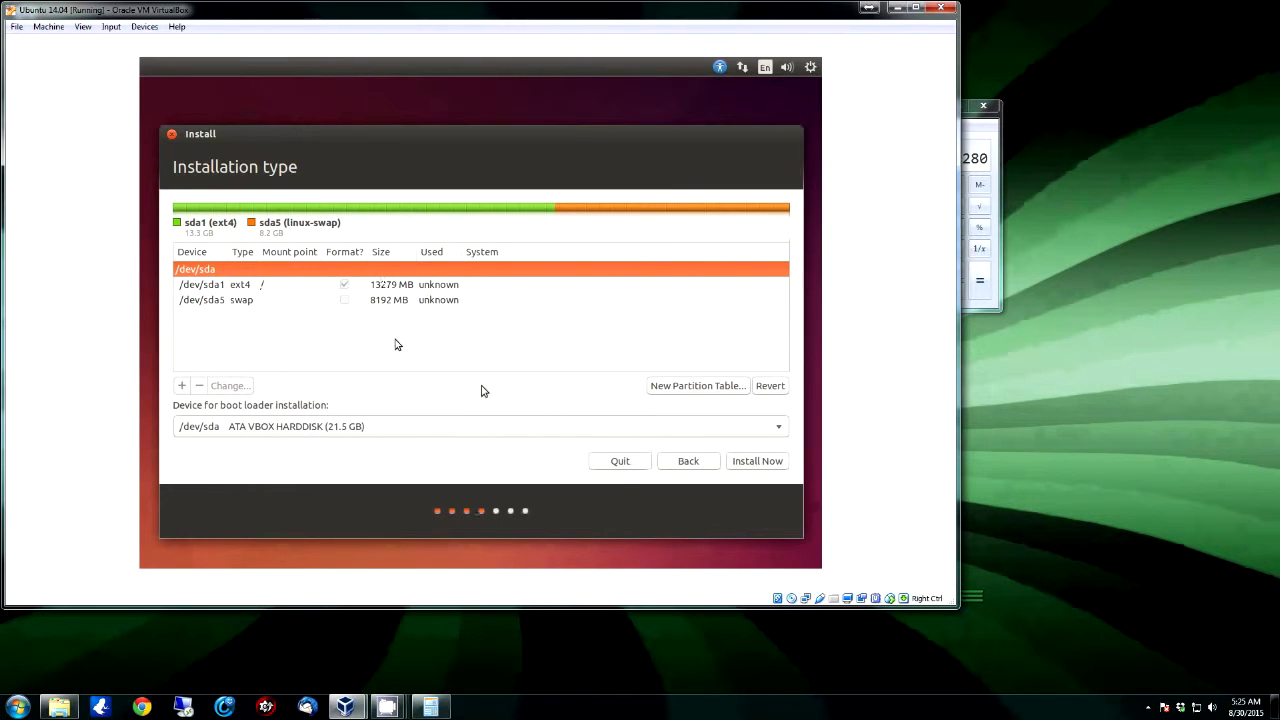
Step: Choose the ext4 root partition, start Install Now, and confirm writing the partition changes to disk
left_click(405, 287)
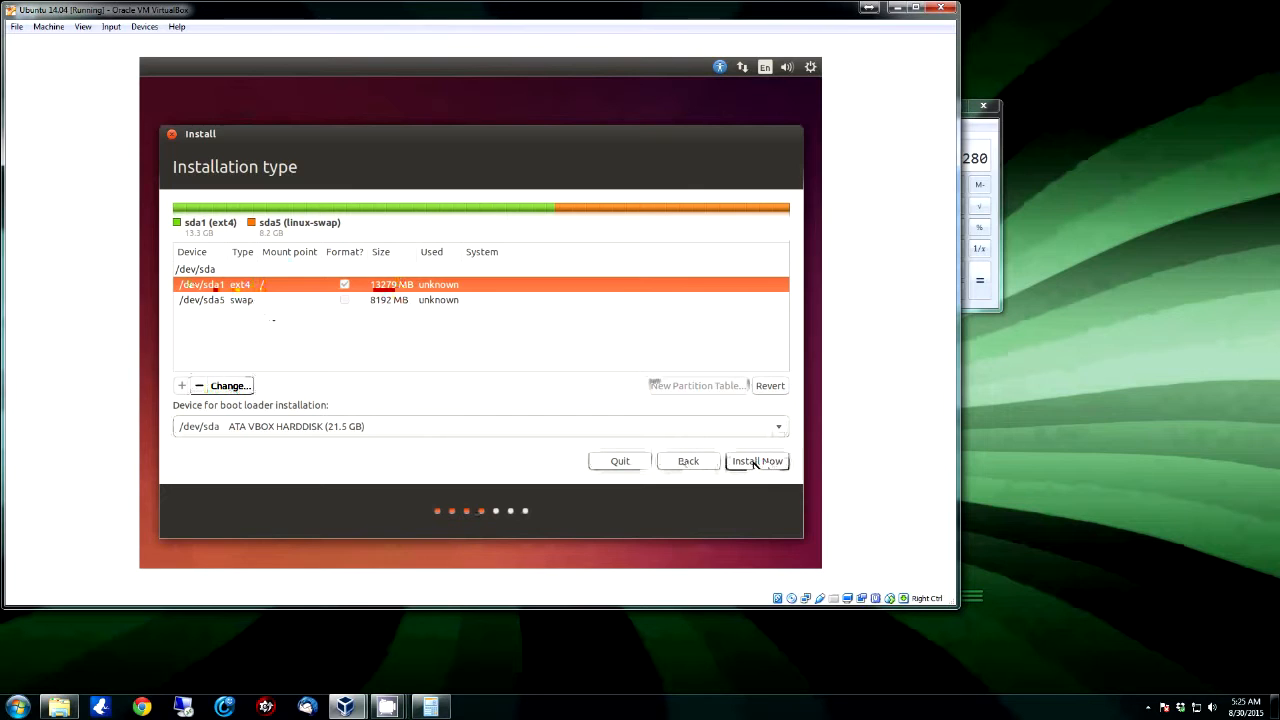
left_click(755, 462)
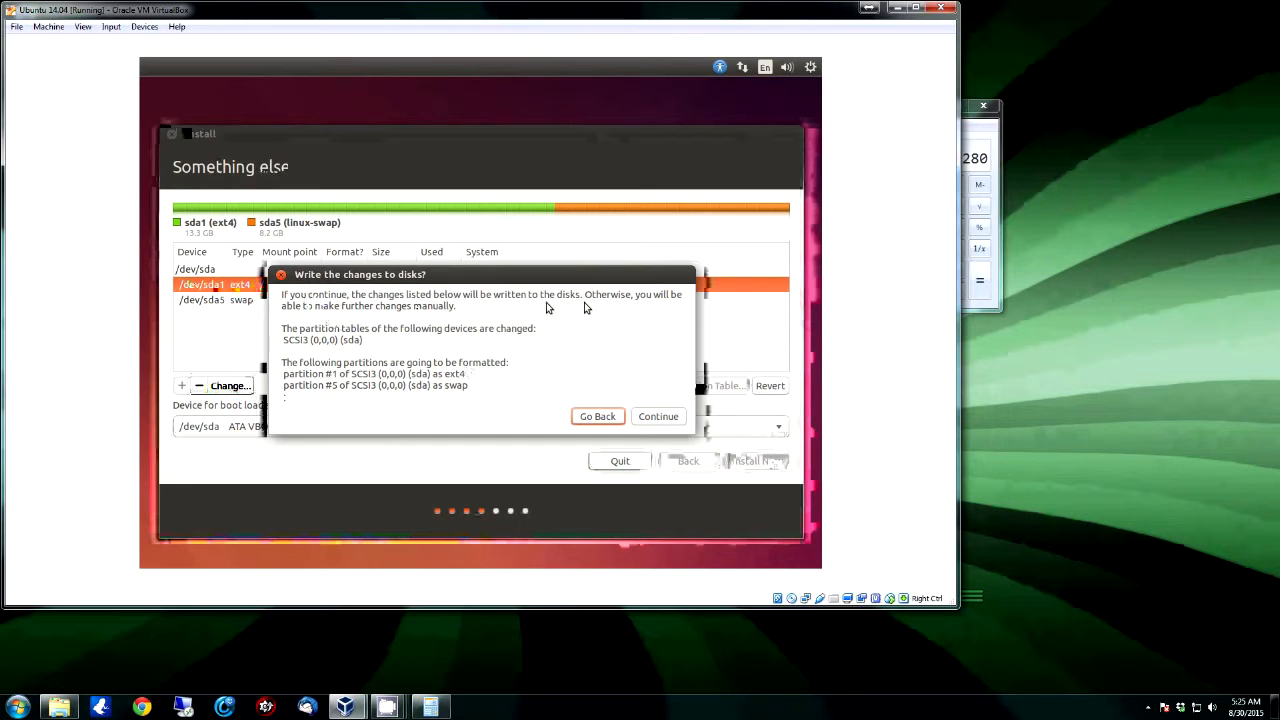
left_click(660, 416)
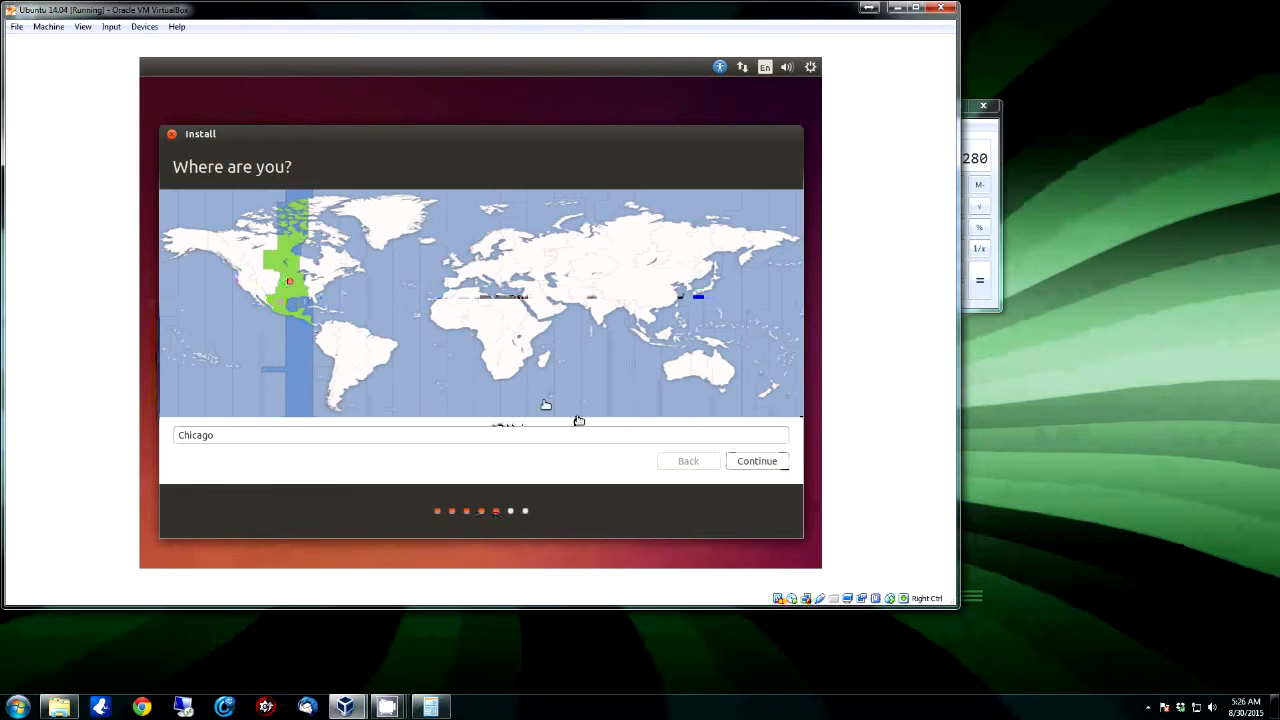
Step: Accept Chicago as the location and keep the English (US) keyboard layout
left_click(756, 462)
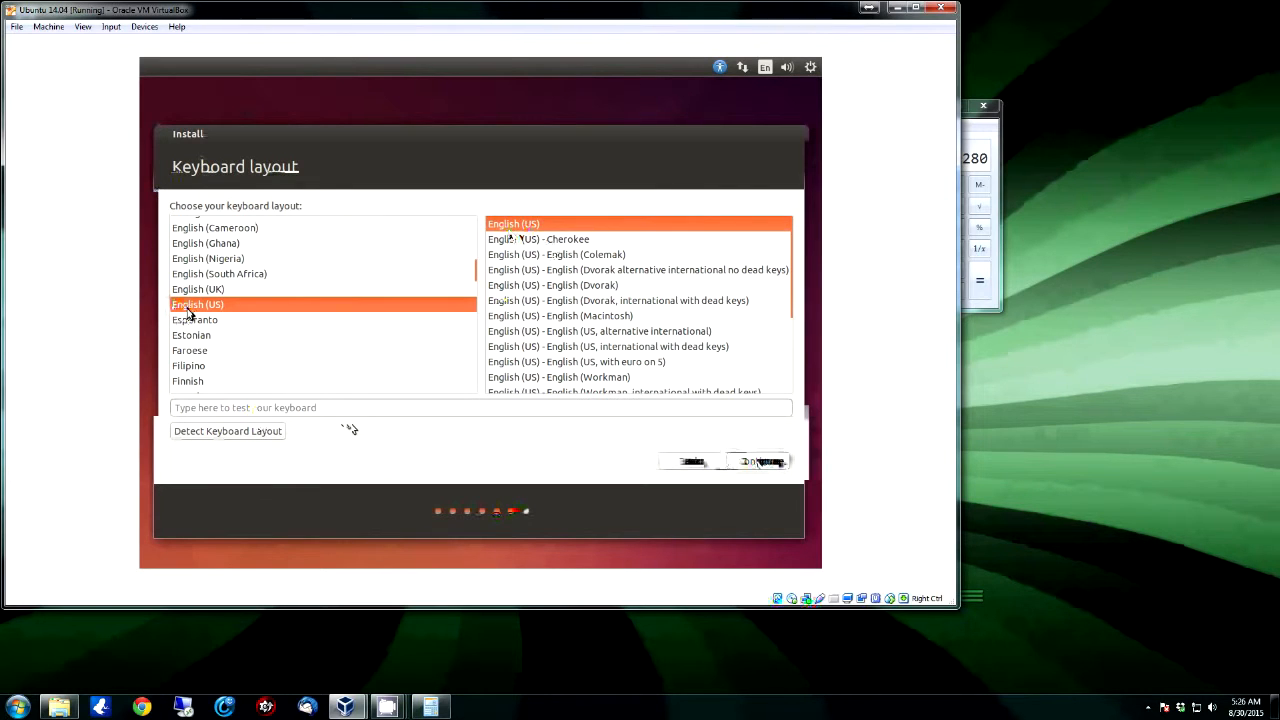
left_click(773, 463)
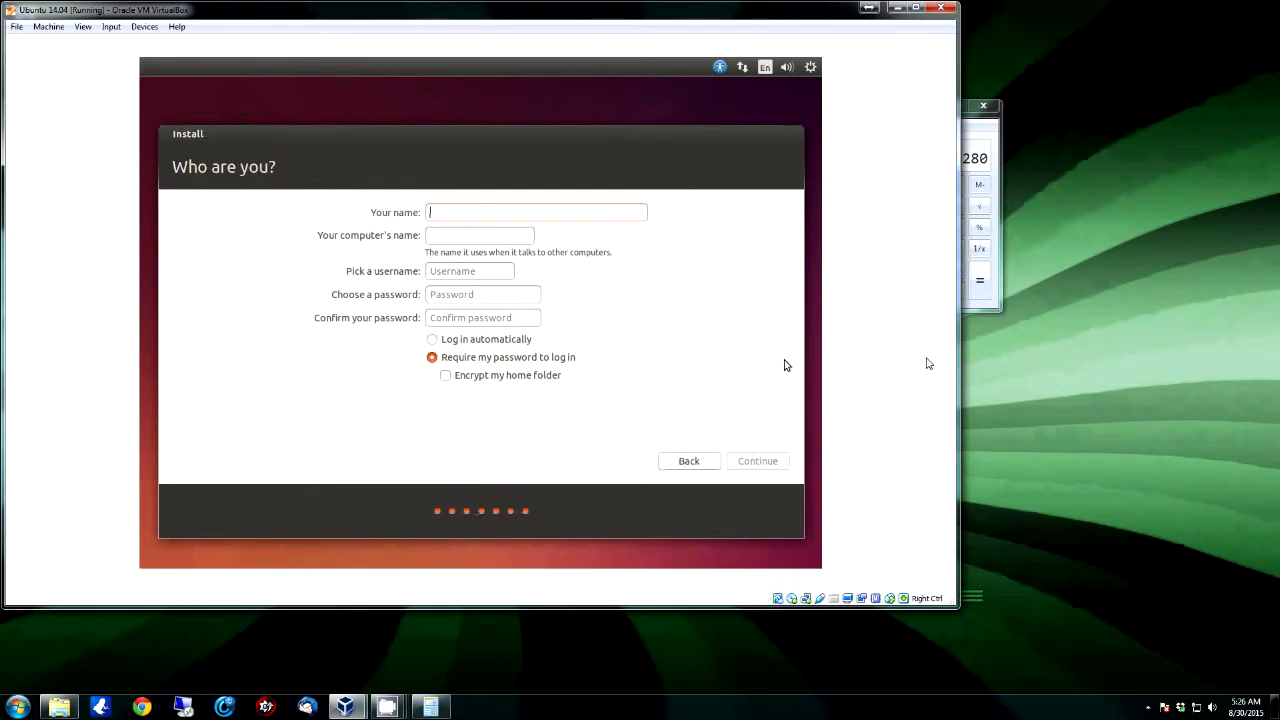
Step: Enter the user's name and replace the computer name with testbox1
type("Youtube")
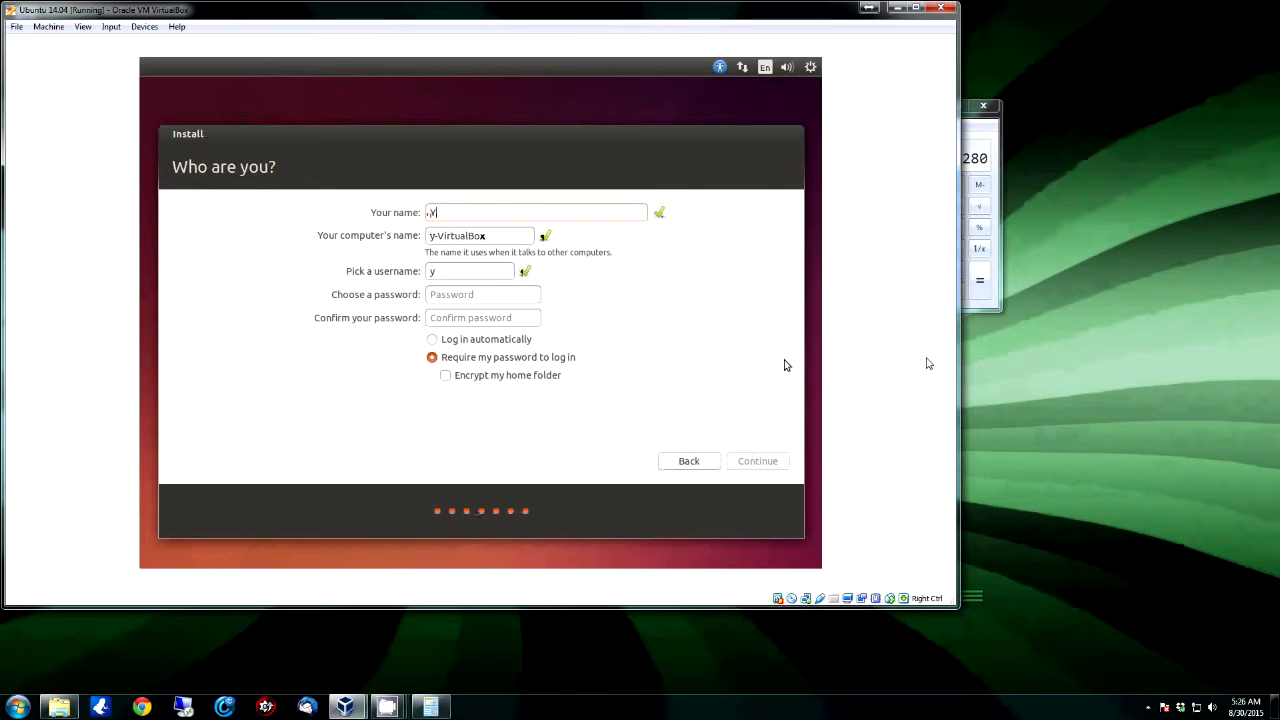
key("BackSpace")
key("BackSpace")
key("BackSpace")
key("BackSpace")
type("Tube")
key("BackSpace")
key("BackSpace")
key("BackSpace")
key("BackSpace")
key("BackSpace")
key("BackSpace")
key("BackSpace")
type("Test")
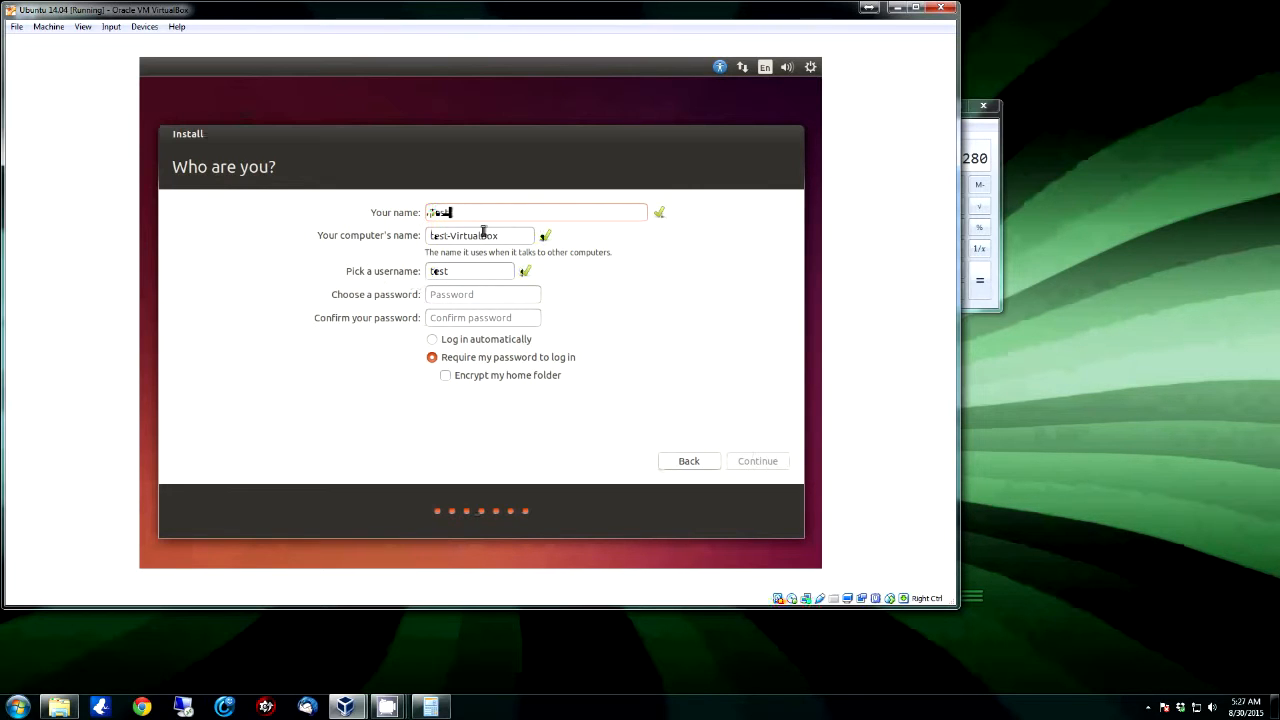
left_click_drag(507, 236, 451, 240)
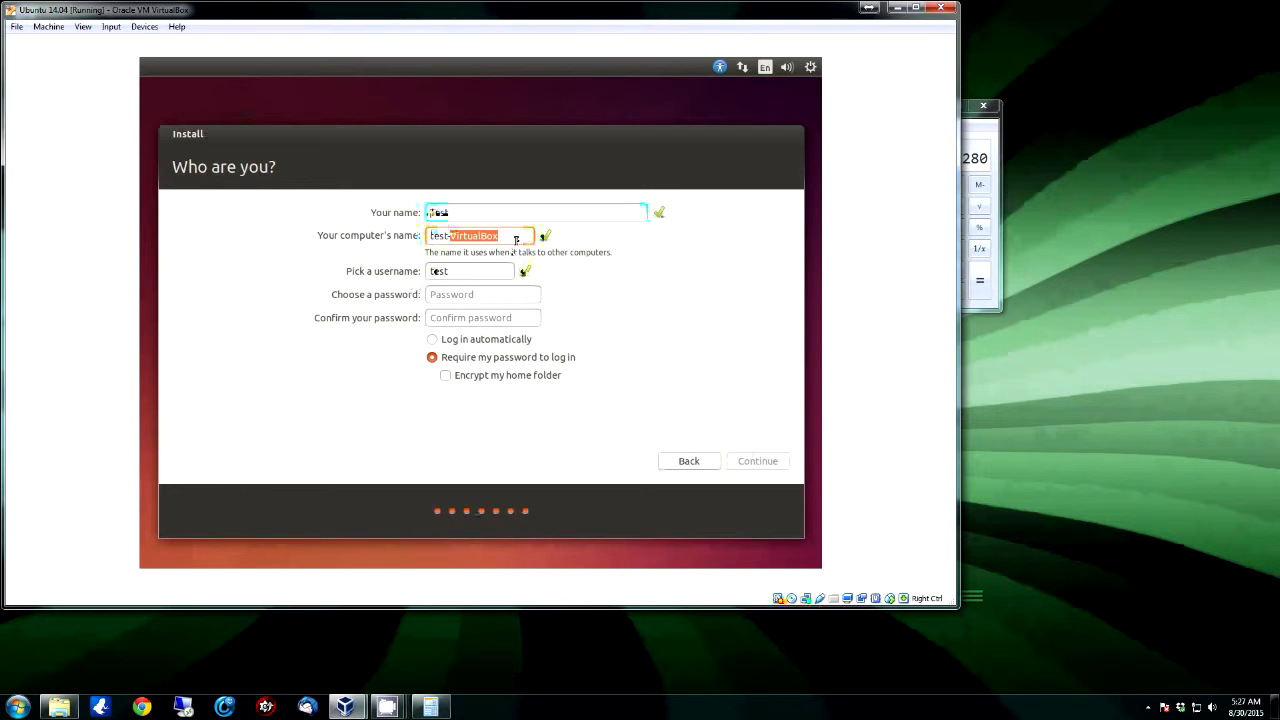
left_click_drag(516, 240, 412, 237)
type("Test")
key("BackSpace")
key("BackSpace")
key("BackSpace")
key("BackSpace")
type("testbox")
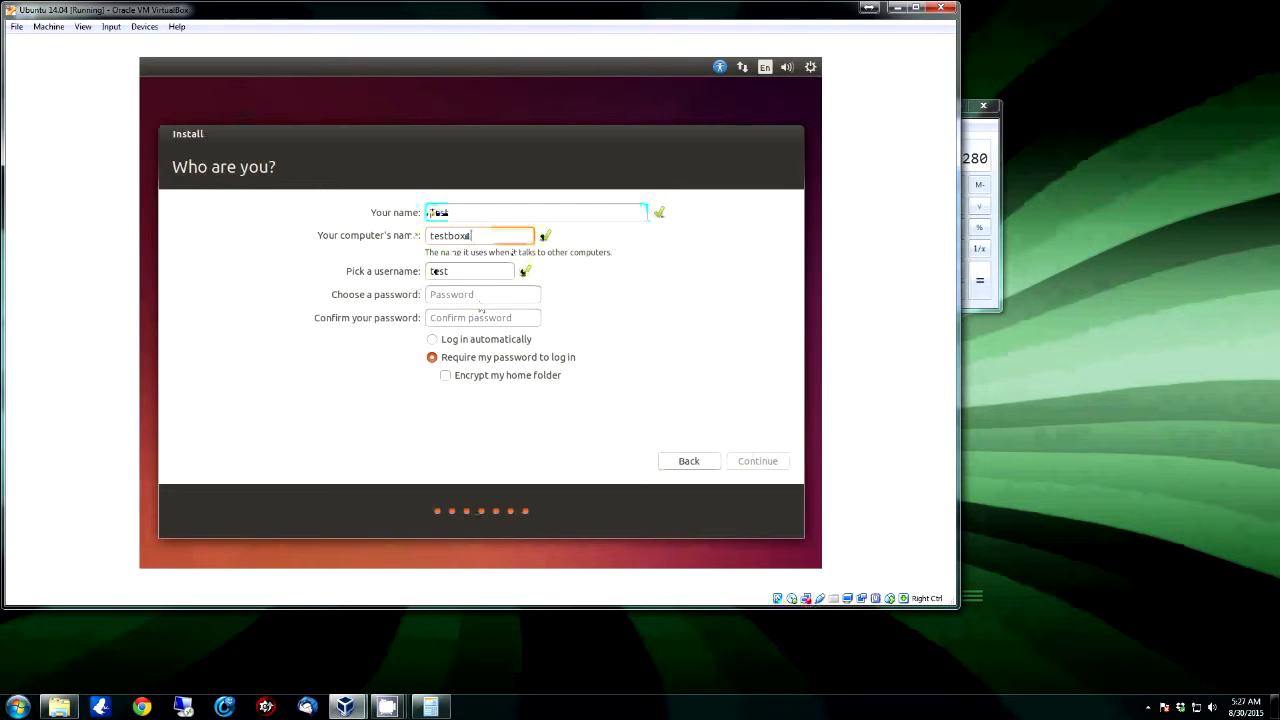
Step: Enter and confirm the account password, turn on home-folder encryption, and submit the form
left_click(480, 296)
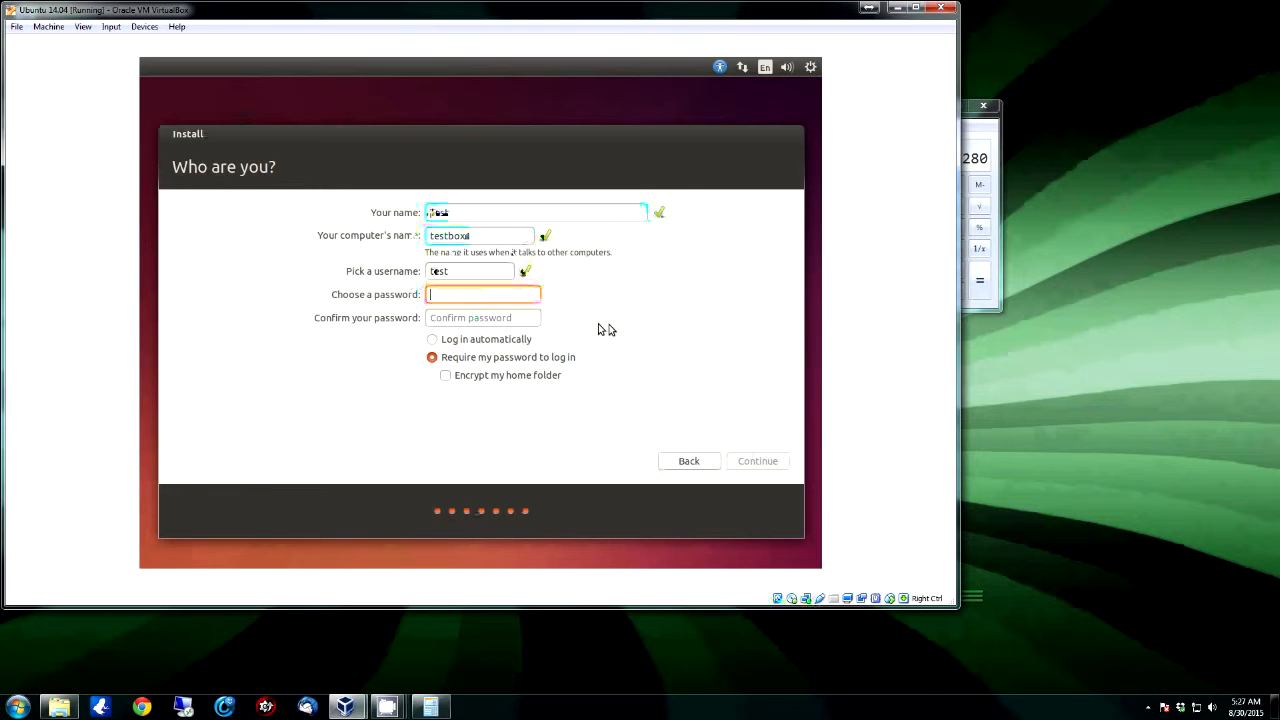
left_click(445, 376)
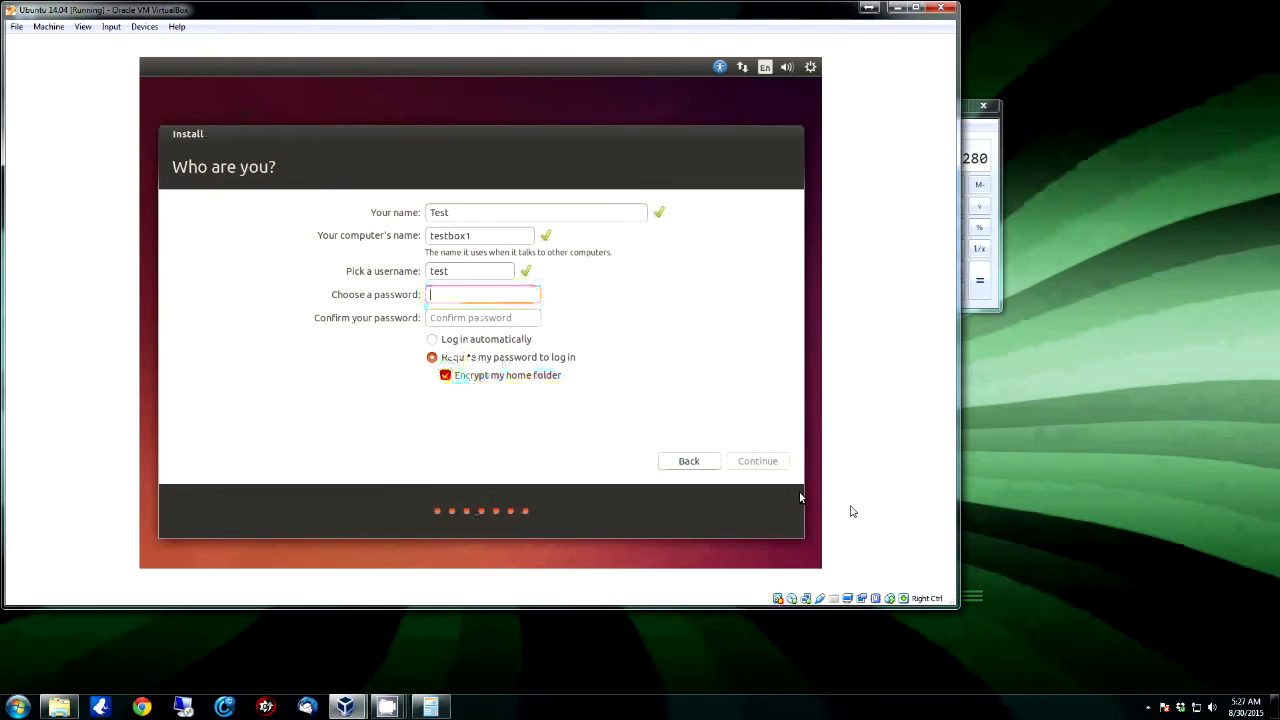
type("********")
key("Tab")
type("********")
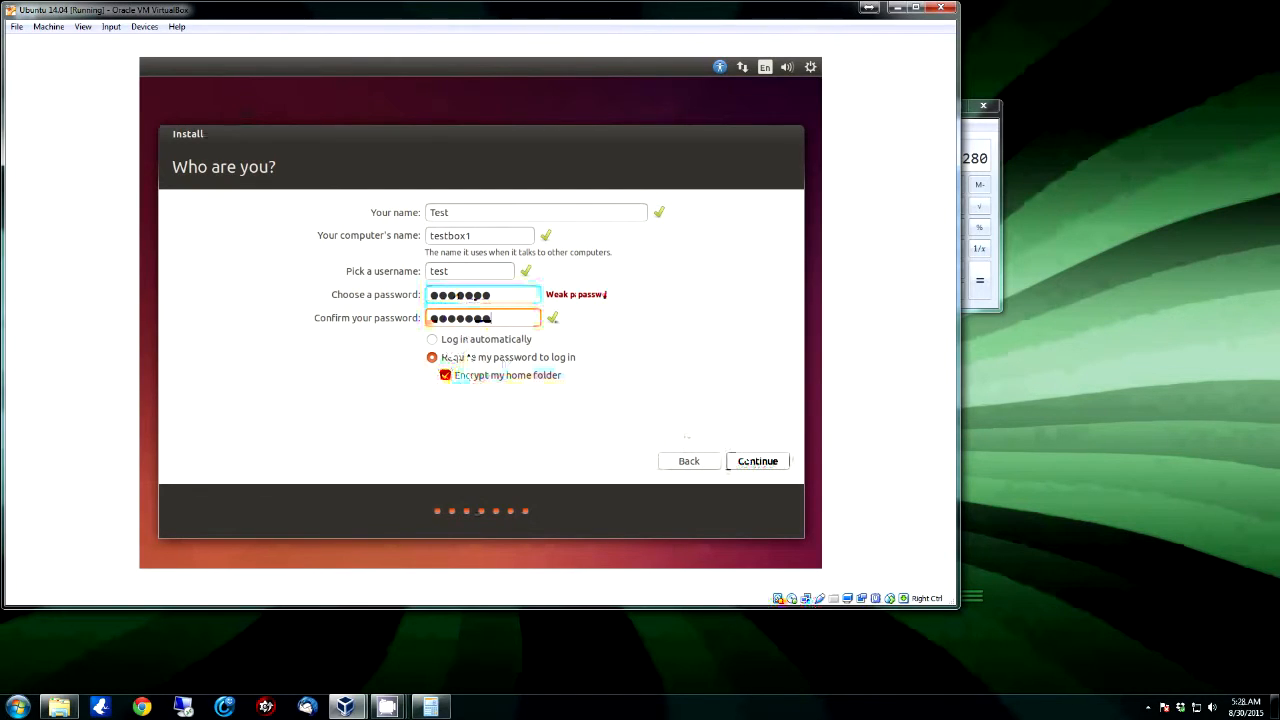
left_click(765, 461)
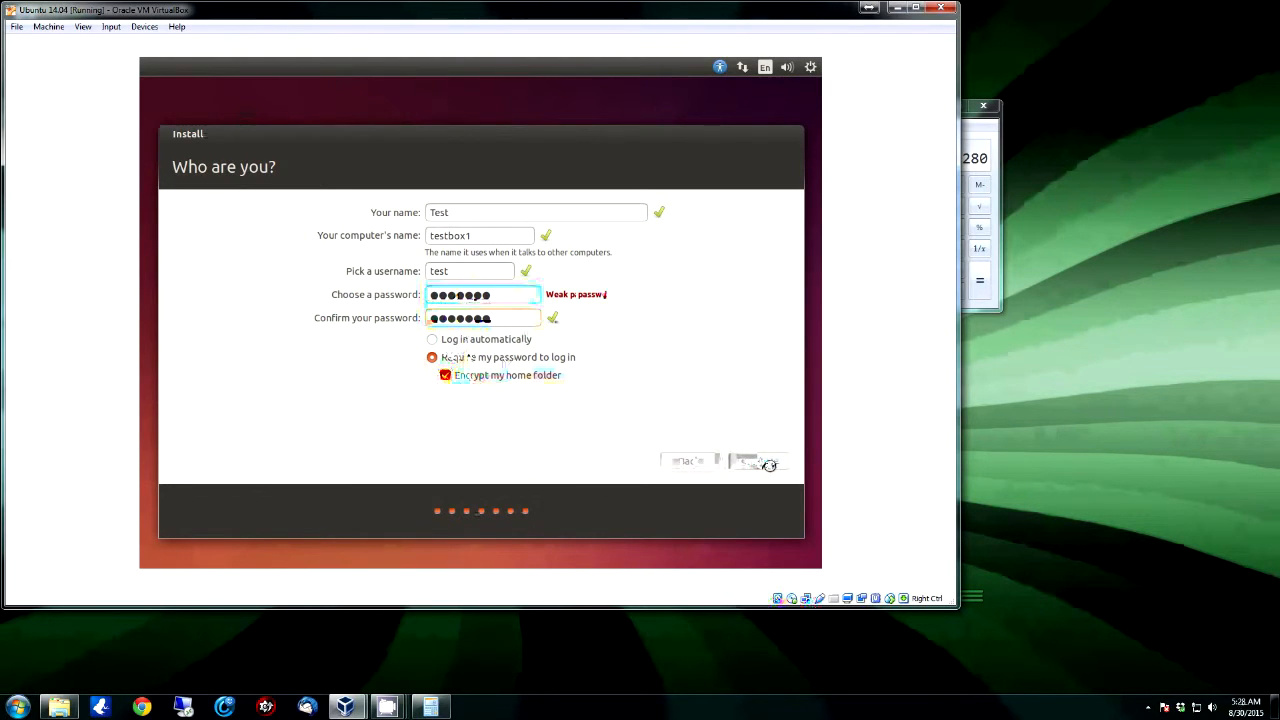
Step: Close the Calculator window while the installer finishes copying files
left_click(988, 108)
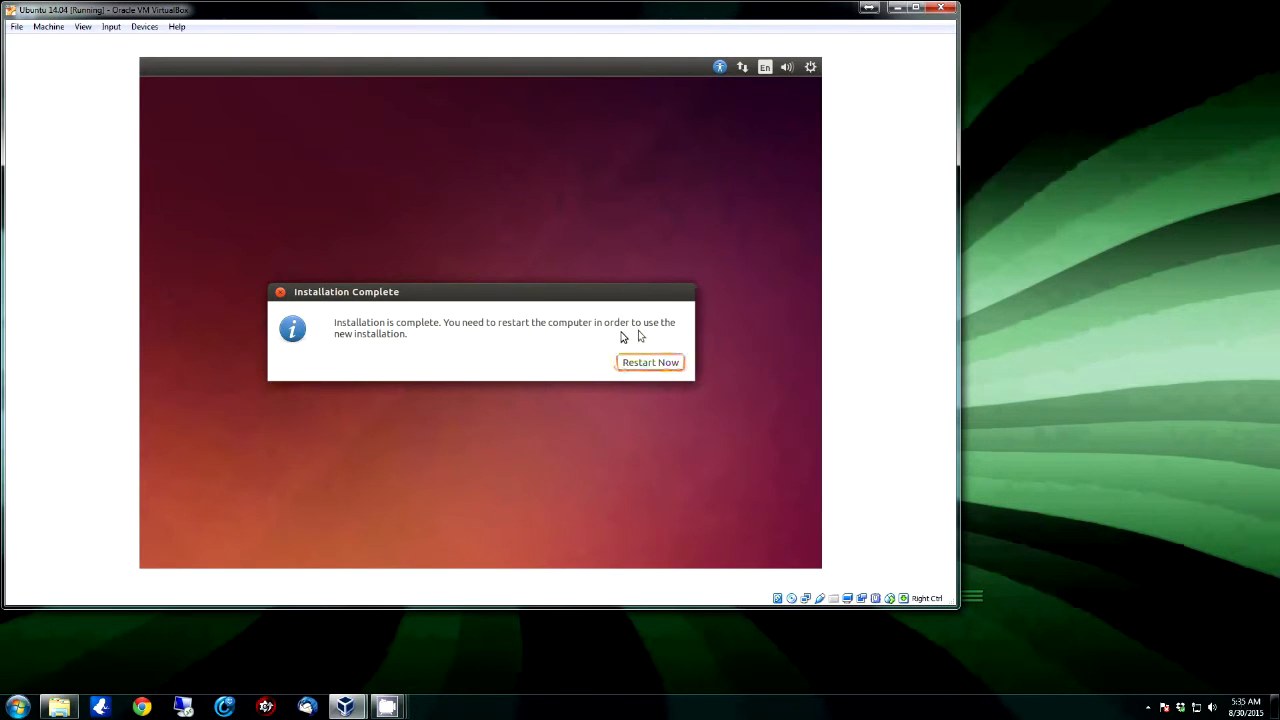
Step: Restart the VM into the new installation and drag its window larger
left_click(629, 368)
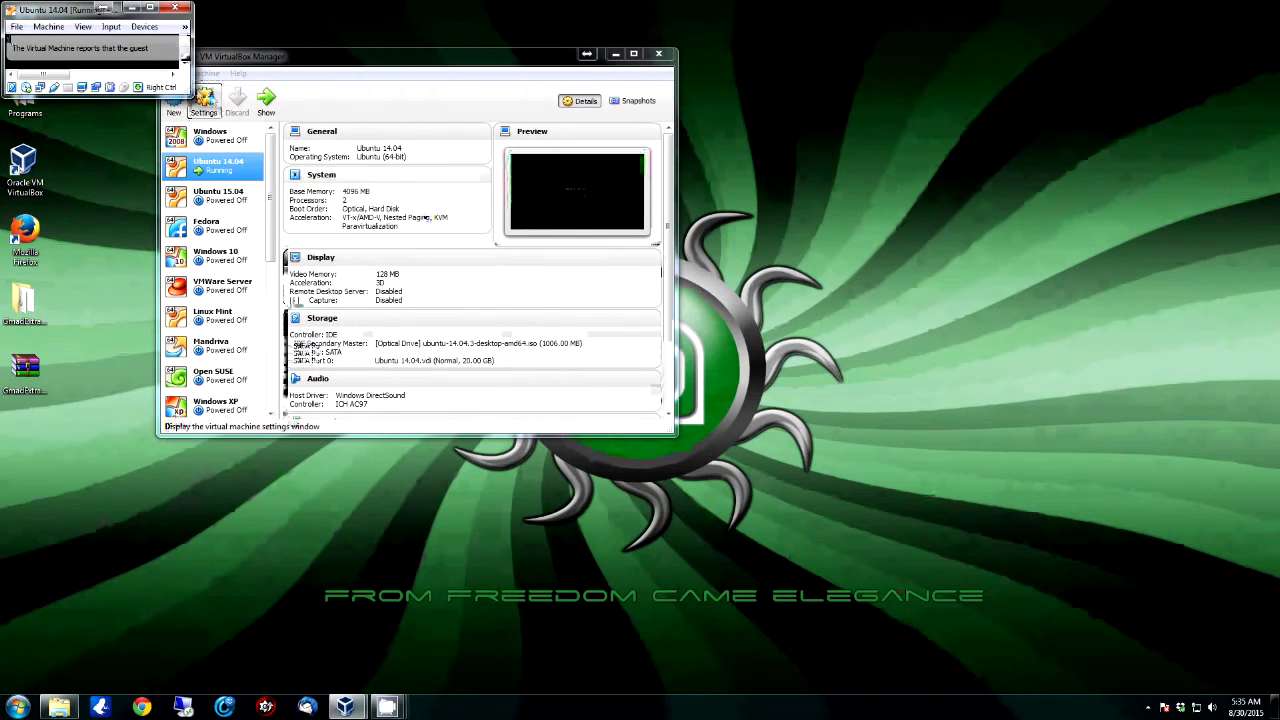
left_click_drag(190, 98, 827, 468)
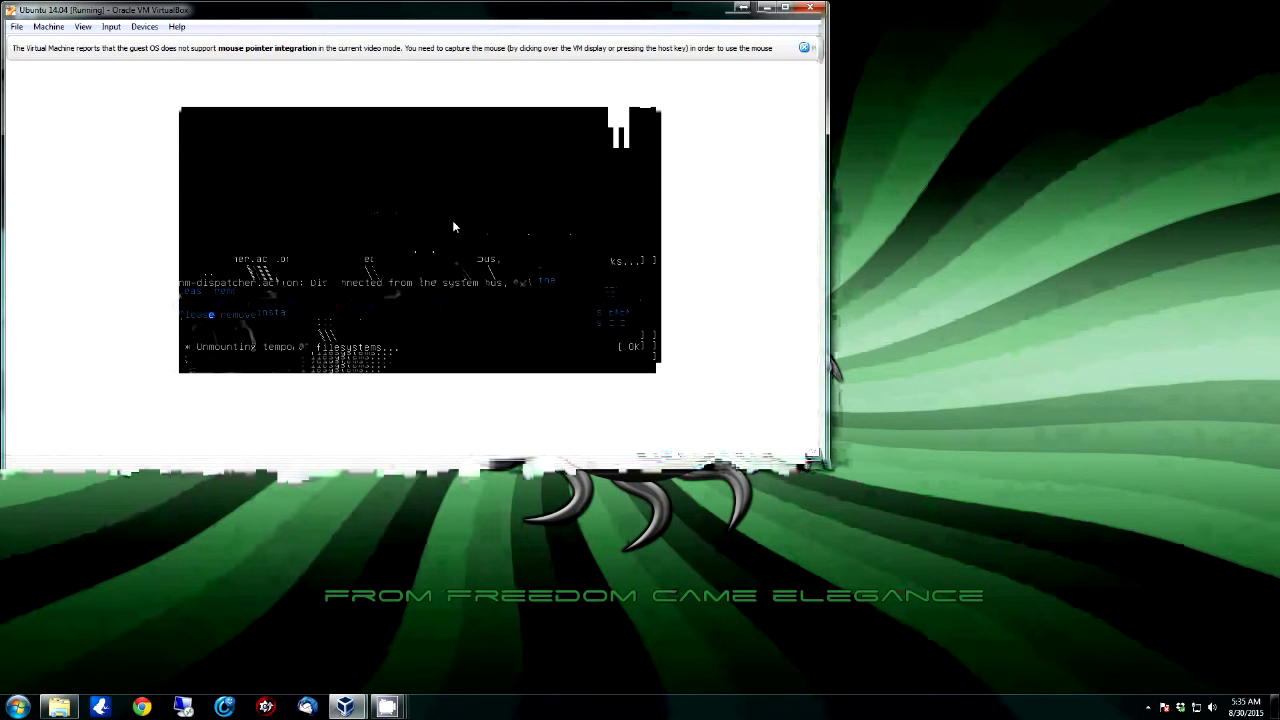
Step: Change the disk in the VM's virtual optical drive from the Devices menu
left_click(145, 27)
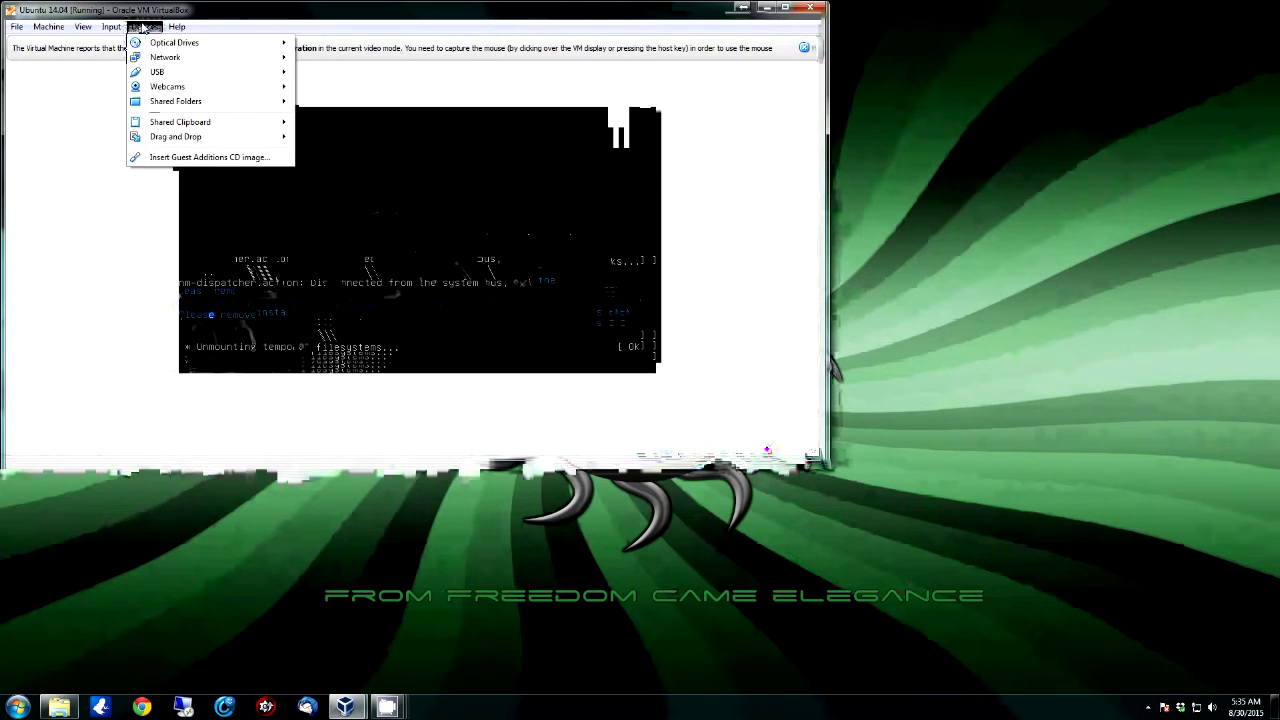
mouse_move(145, 42)
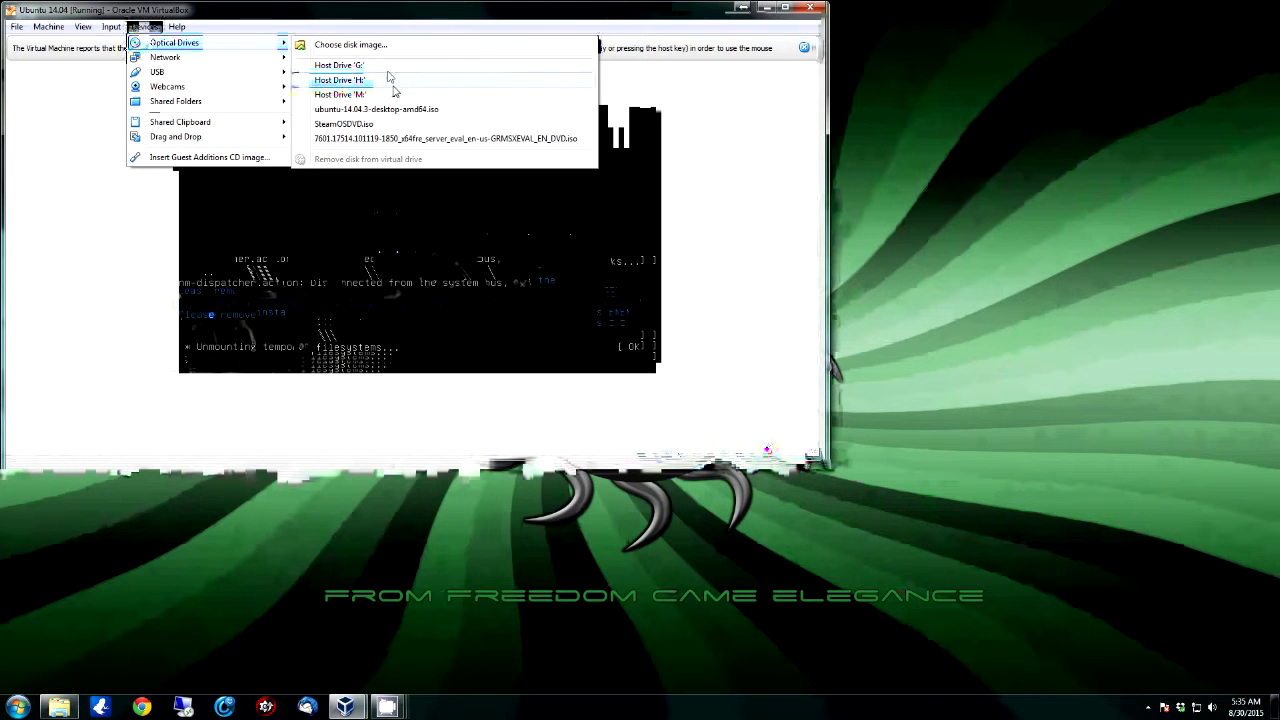
left_click(397, 139)
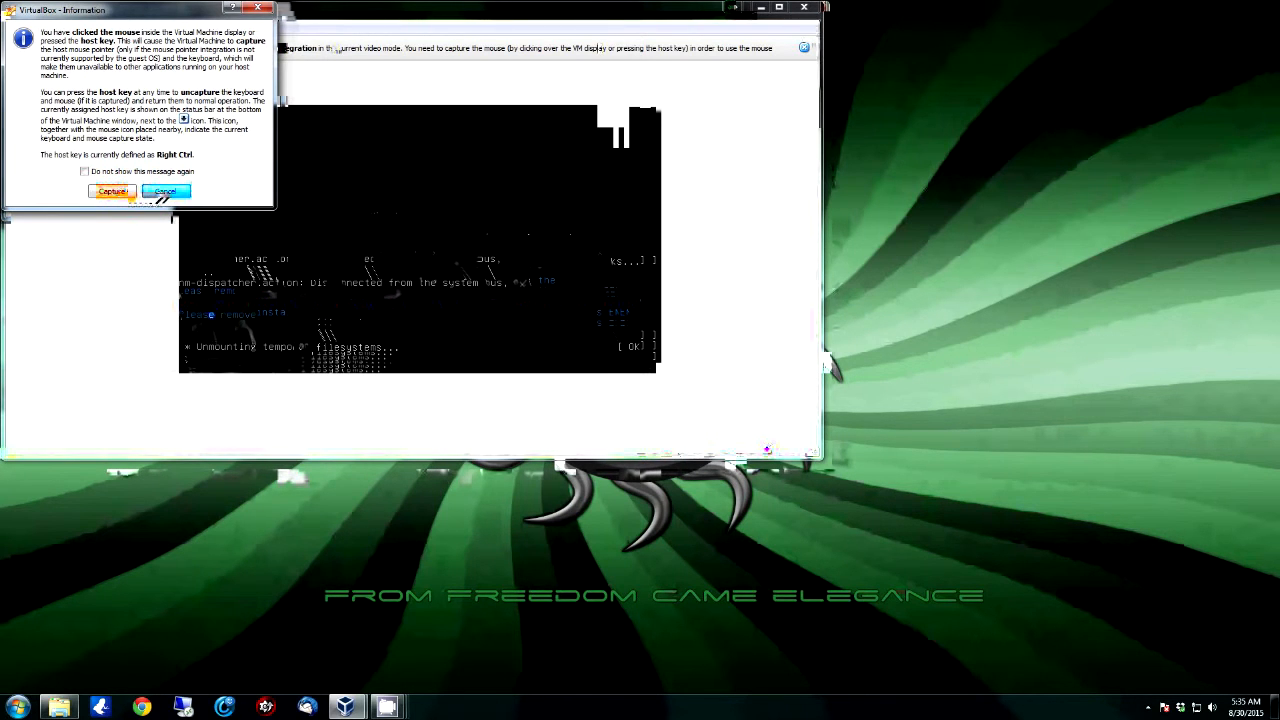
Step: Let the VM capture the keyboard and mouse so it boots to the Ubuntu desktop
left_click(163, 195)
left_click(398, 263)
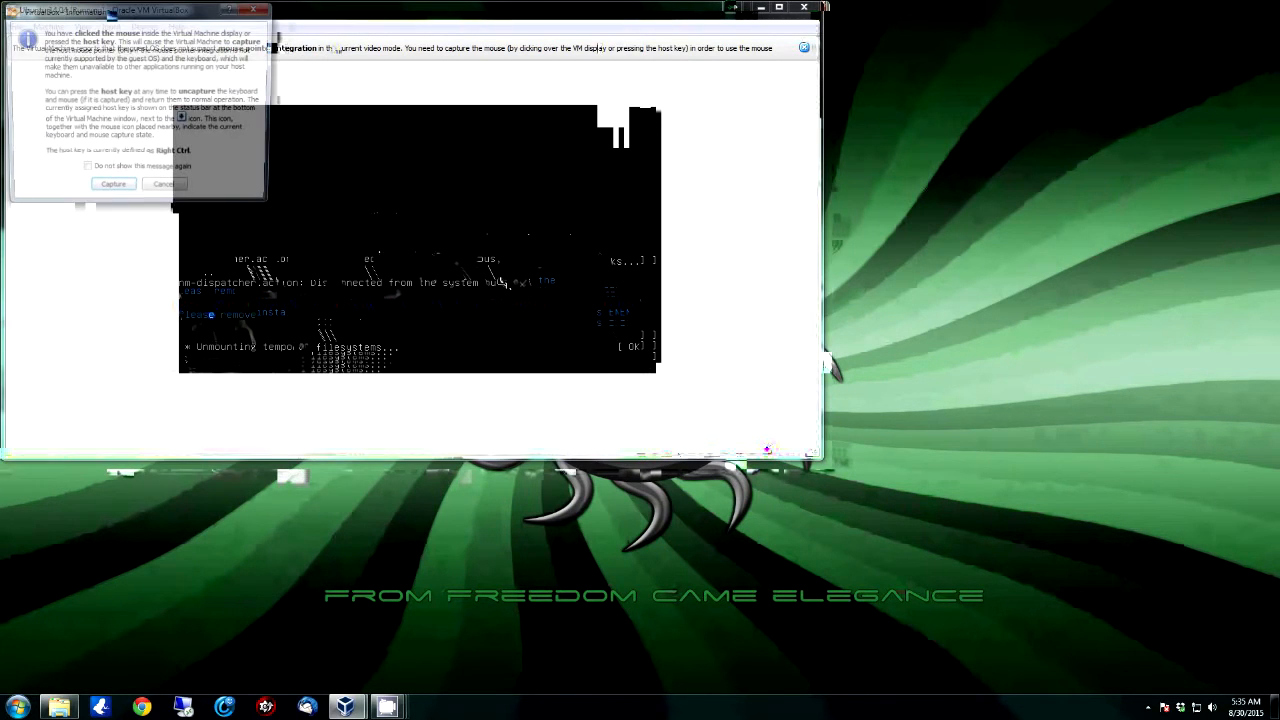
left_click(119, 195)
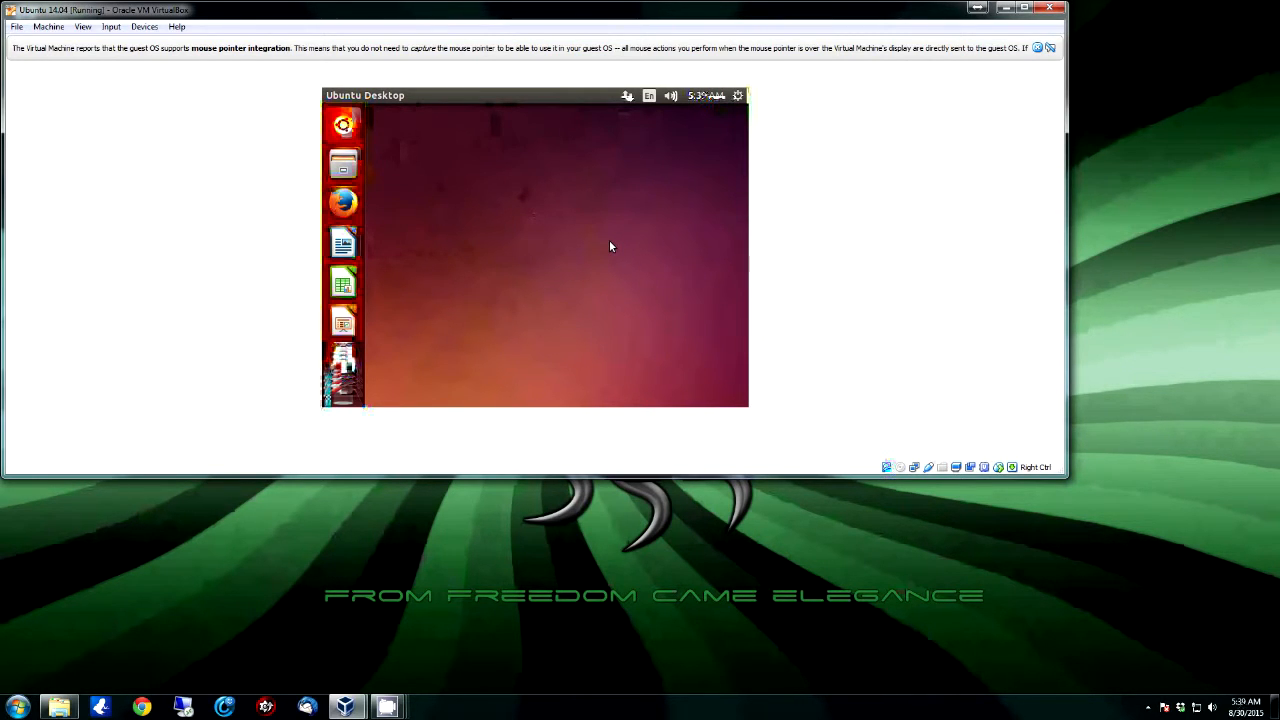
mouse_move(356, 345)
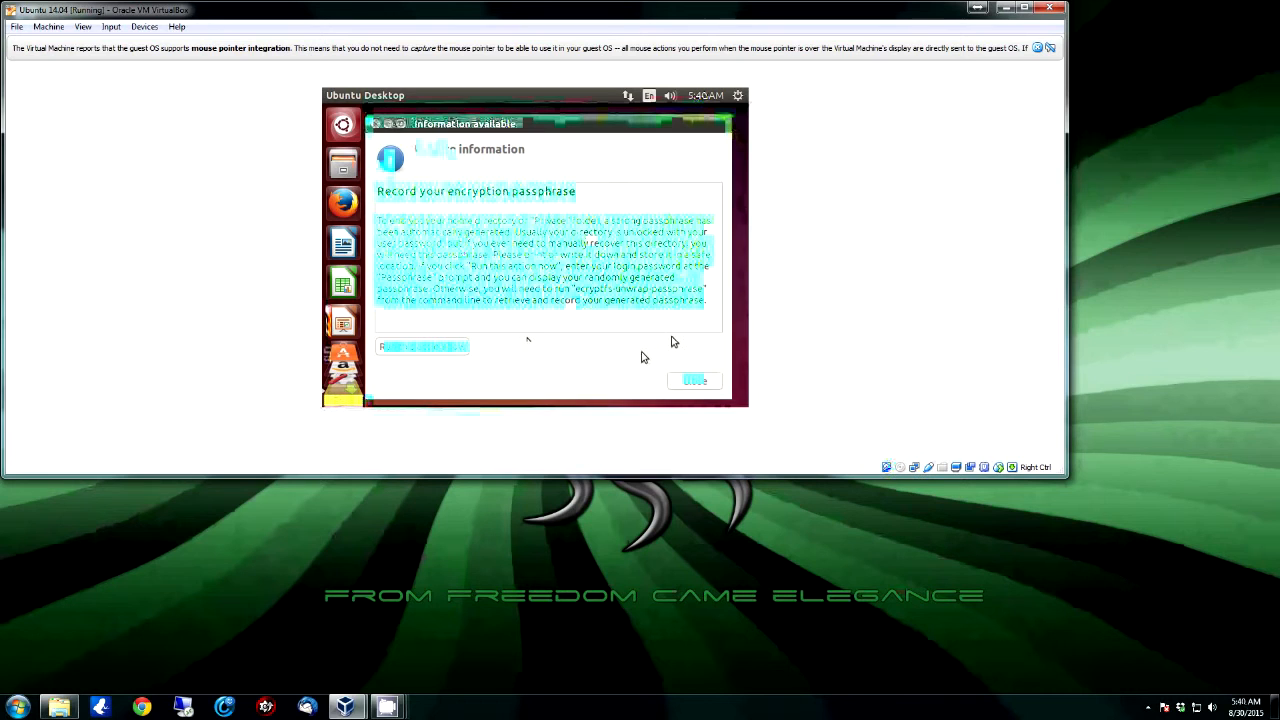
Step: Close the encryption passphrase Information available notice on the Ubuntu desktop
left_click(717, 384)
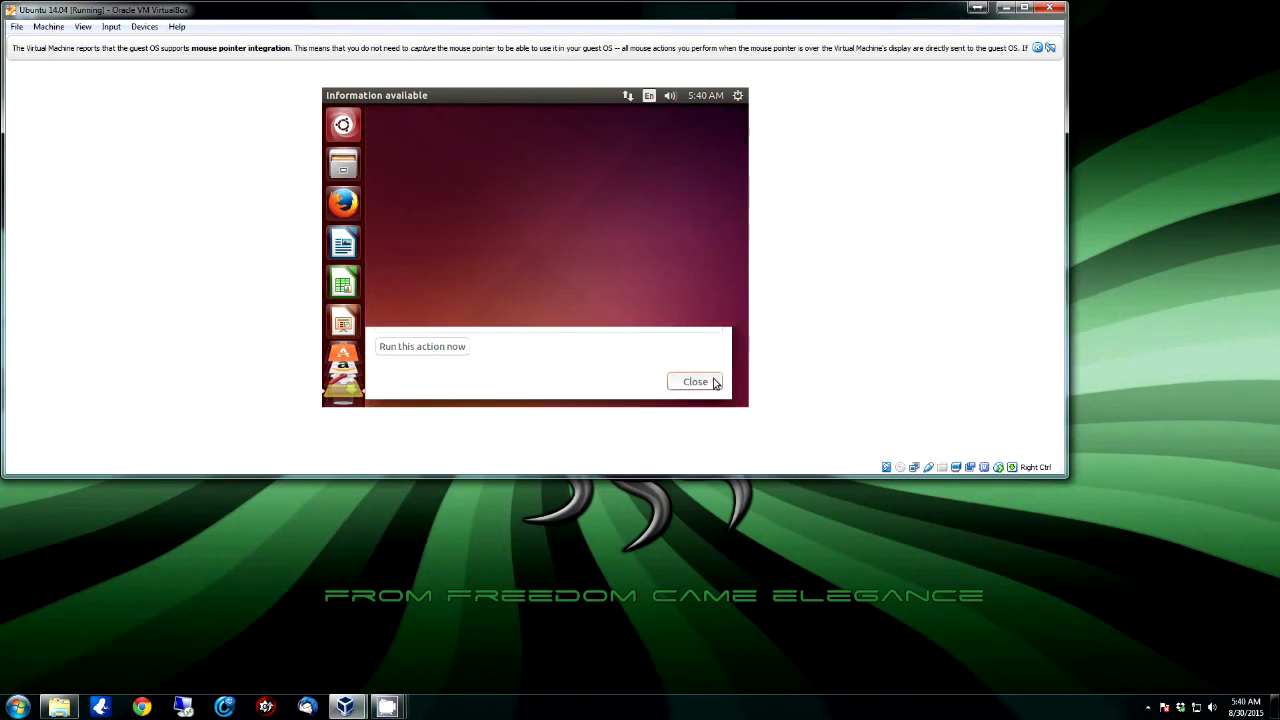